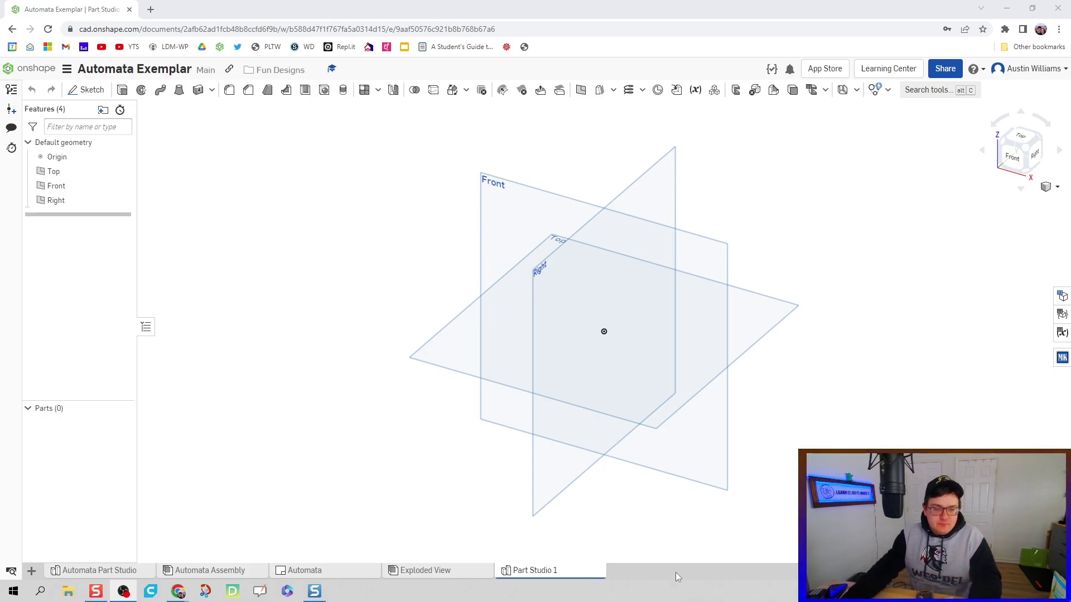
# Step: Switch to the Automata Part Studio to view the finished model's cams, follower rods and handle
pyautogui.click(101, 571)
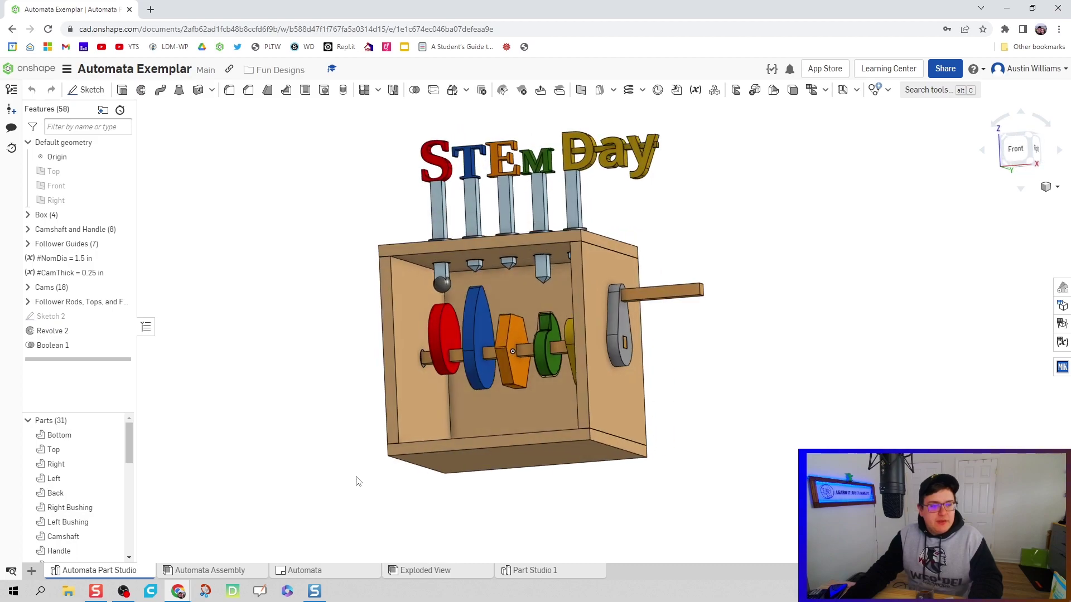
# Step: Collapse the Default geometry and Parts lists, set an isometric view, then show the Automata Assembly
pyautogui.click(28, 142)
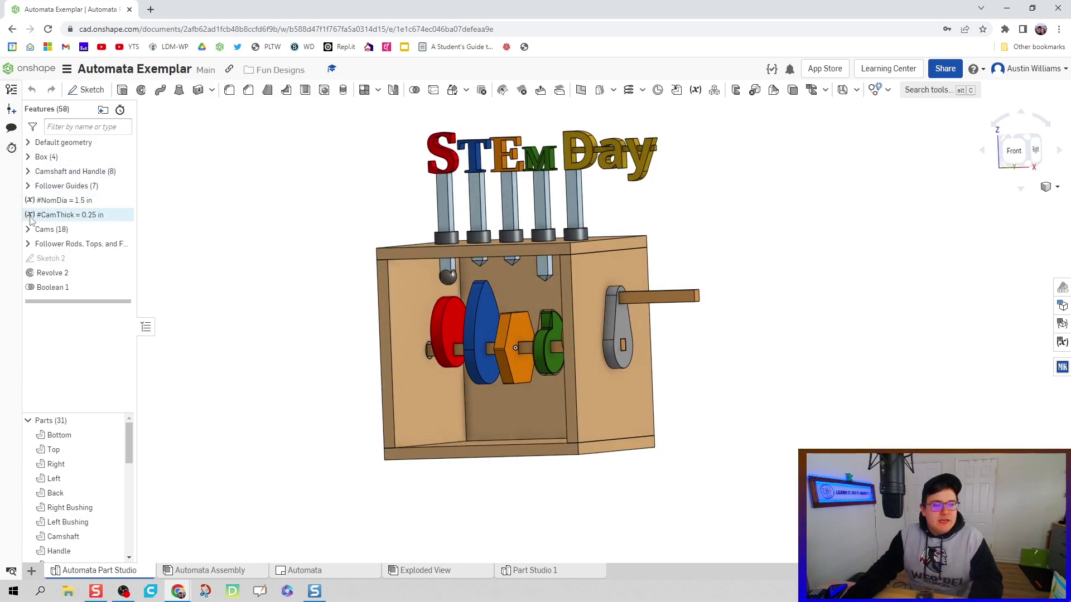
pyautogui.hotkey('shift', '7')
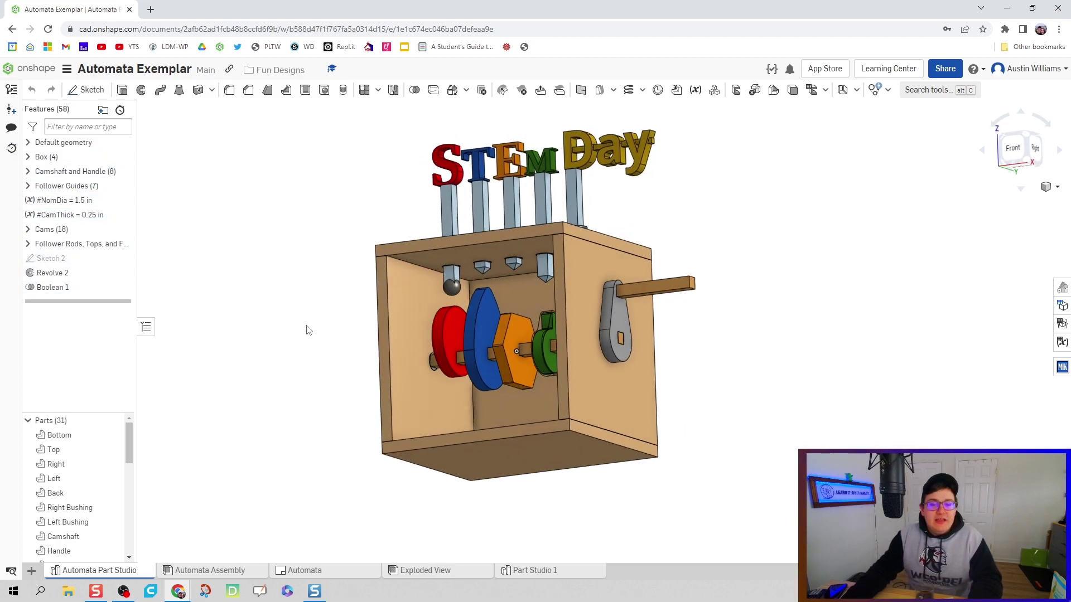
pyautogui.click(29, 421)
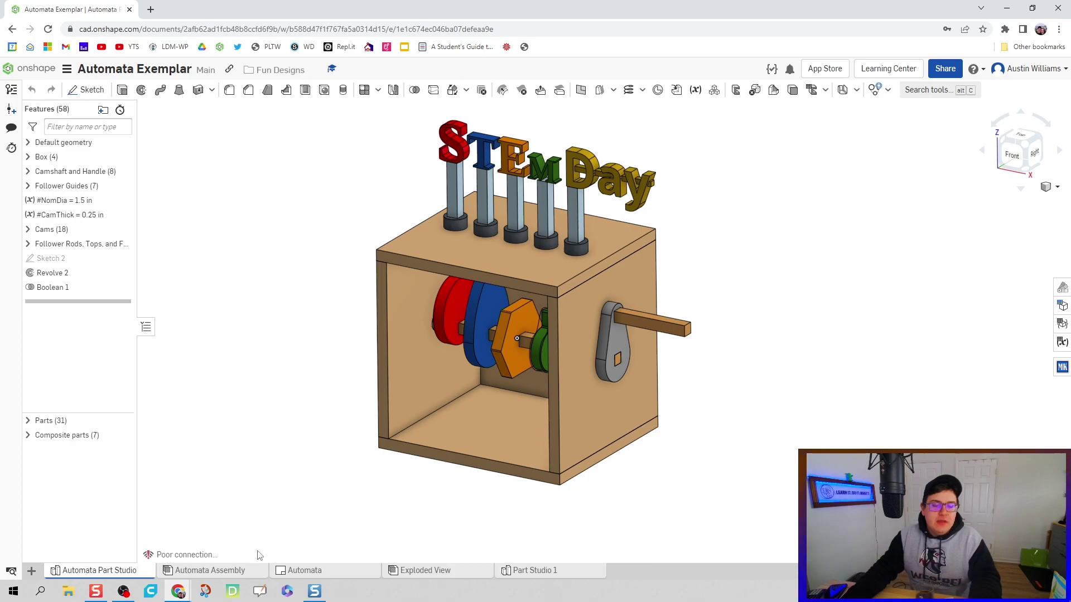
pyautogui.click(251, 570)
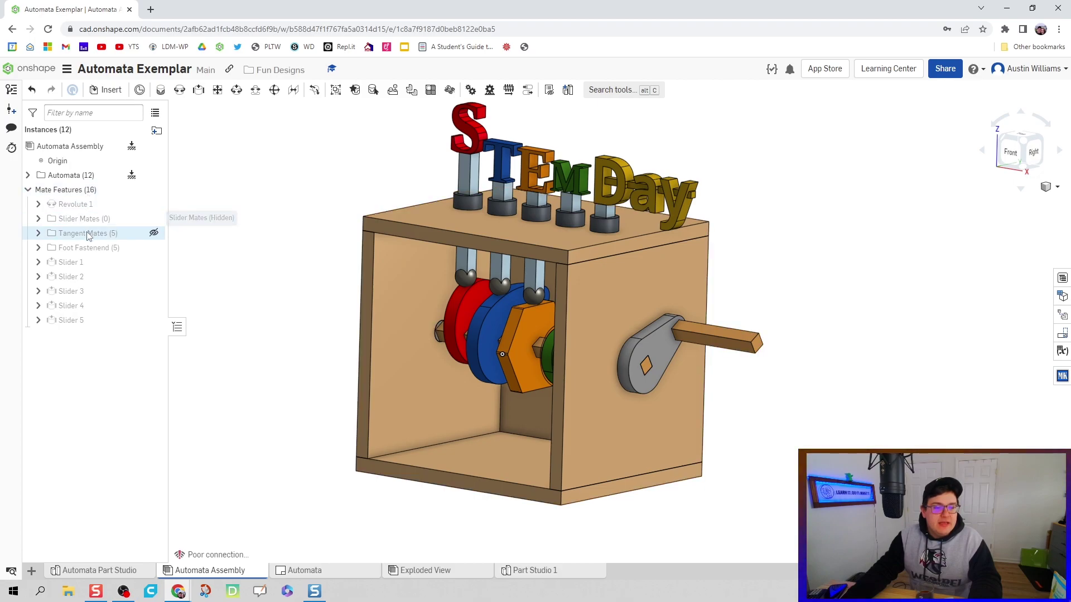
# Step: Leave the Automata Assembly for the empty Part Studio 1
pyautogui.moveTo(82, 323)
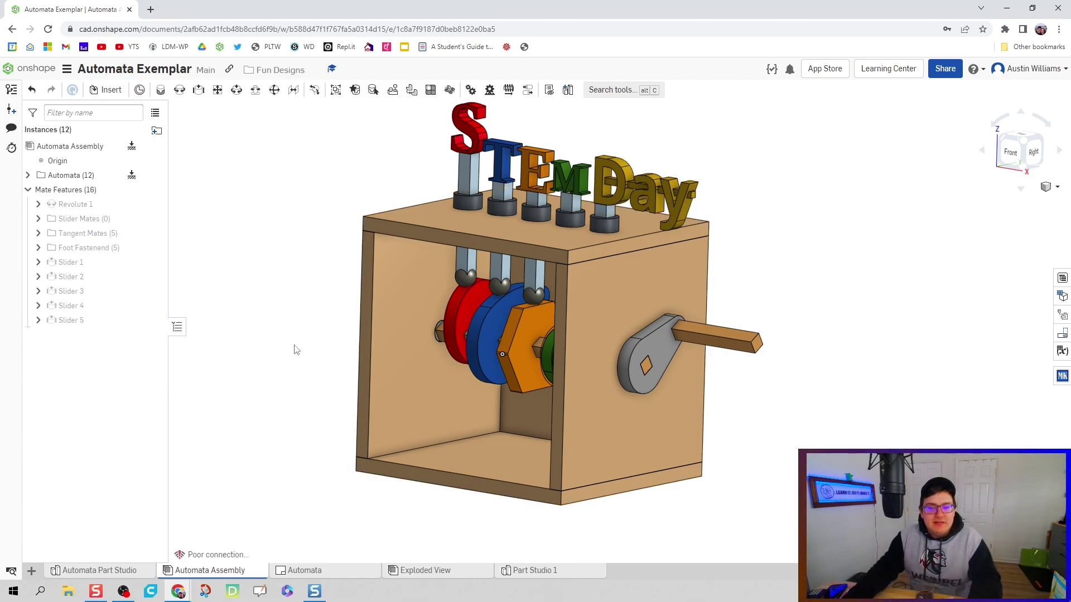
pyautogui.click(550, 571)
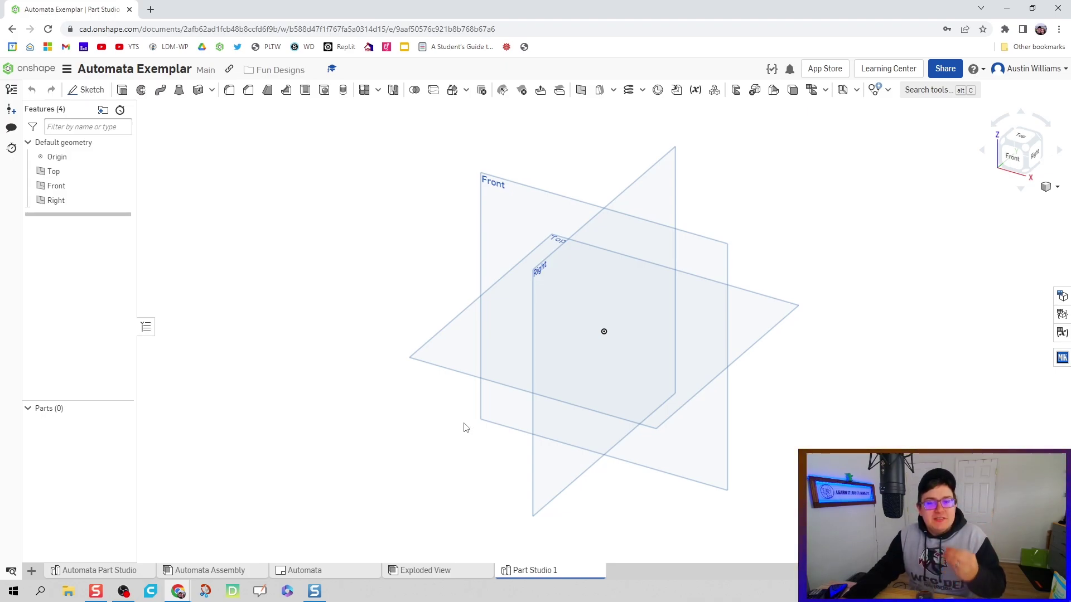
# Step: Start a sketch on the Front plane and view it normal
pyautogui.click(87, 90)
pyautogui.click(496, 195)
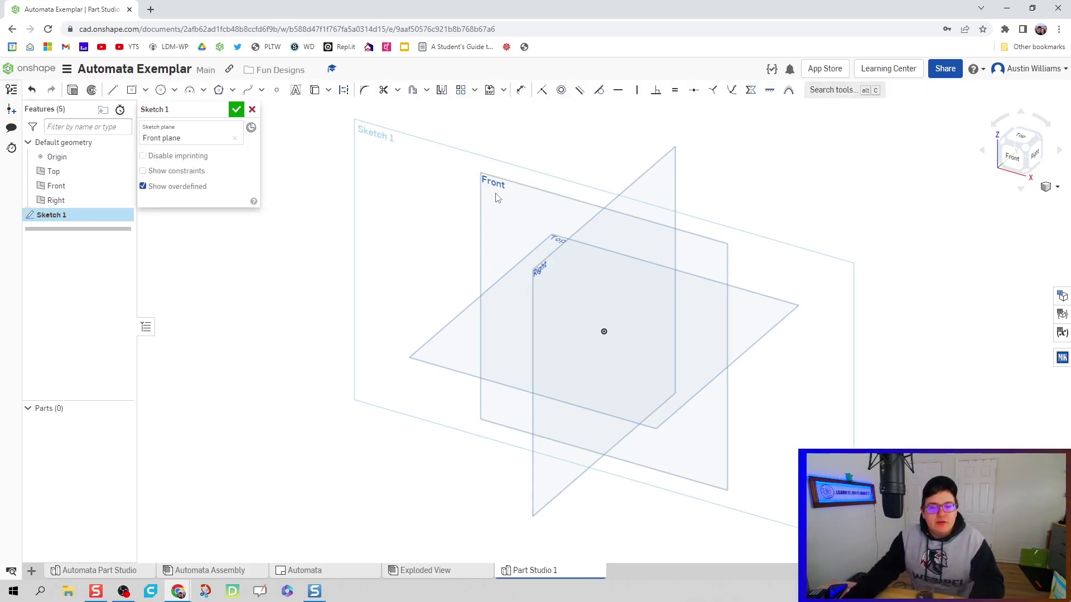
pyautogui.rightClick(496, 195)
pyautogui.click(539, 338)
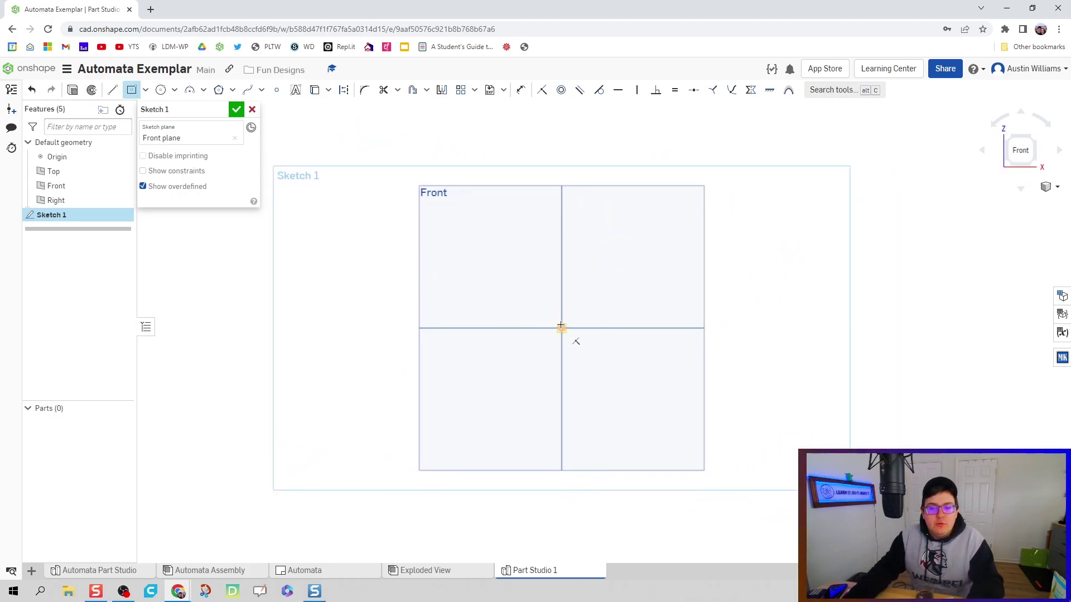
# Step: Draw two rectangles from the origin, then undo the outer one
pyautogui.click(561, 329)
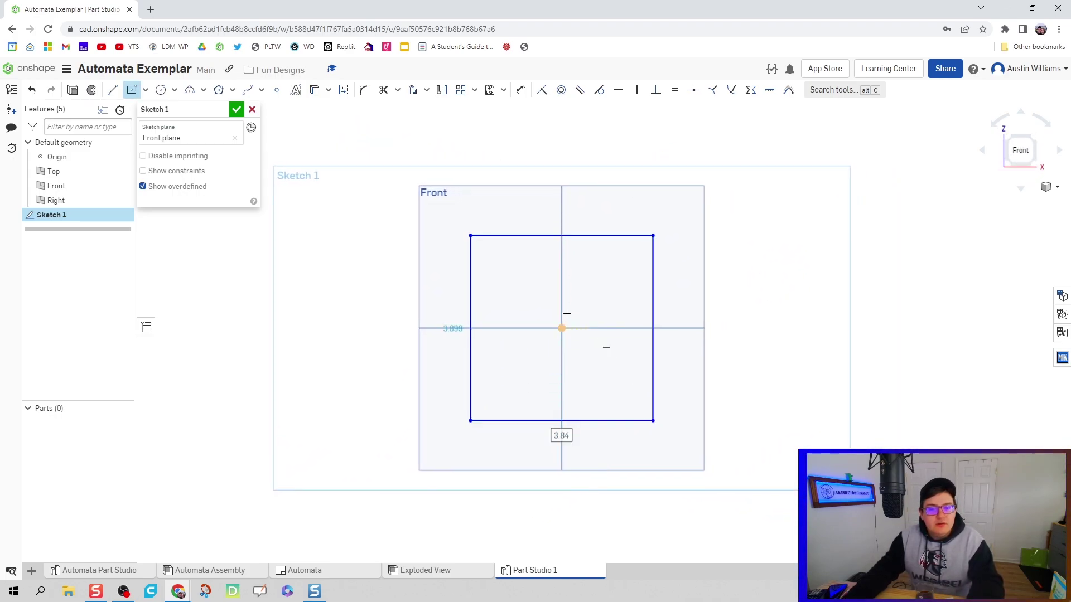
pyautogui.click(653, 420)
pyautogui.click(562, 324)
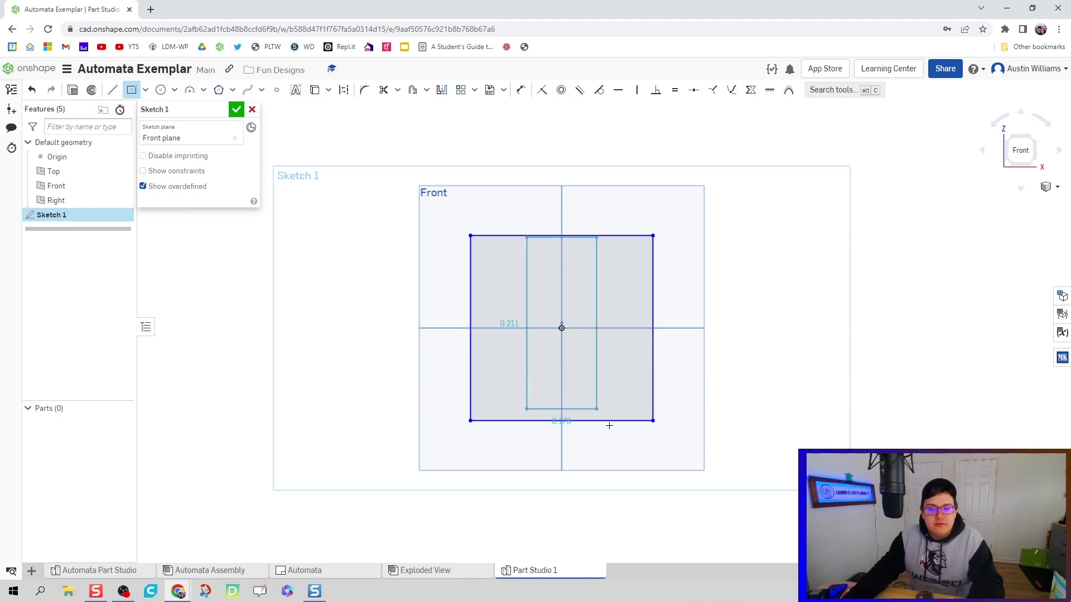
pyautogui.click(694, 449)
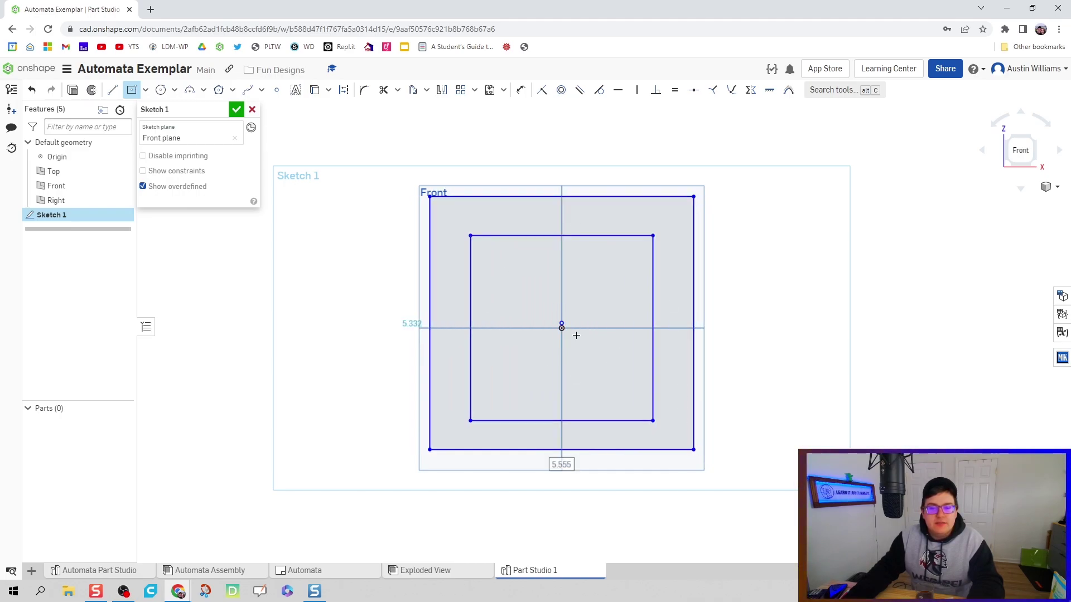
pyautogui.scroll(4, 660, 339)
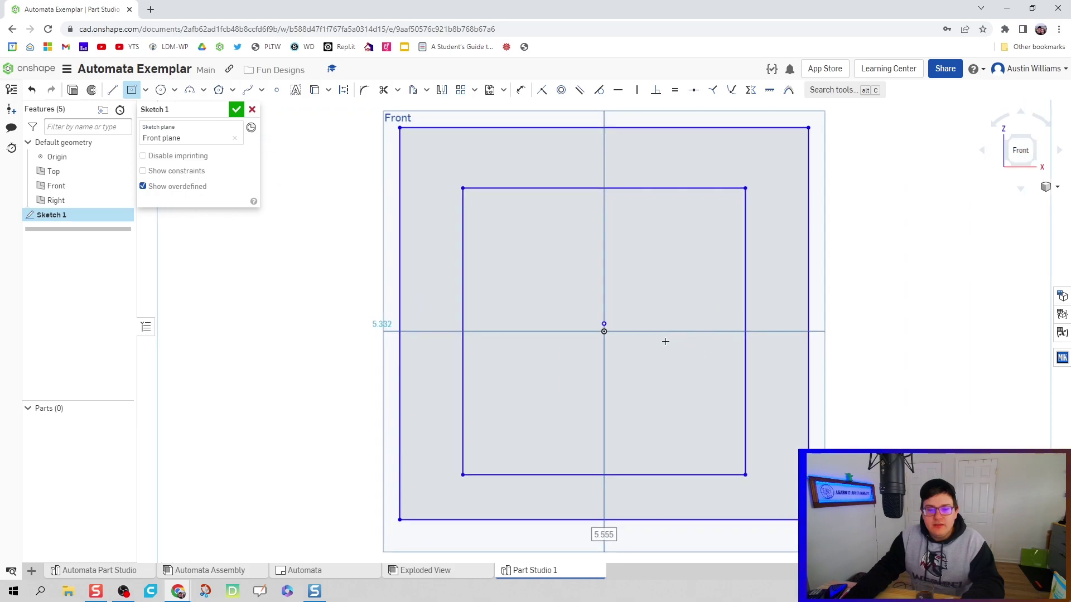
pyautogui.hotkey('ctrl', 'z')
pyautogui.hotkey('ctrl', 'z')
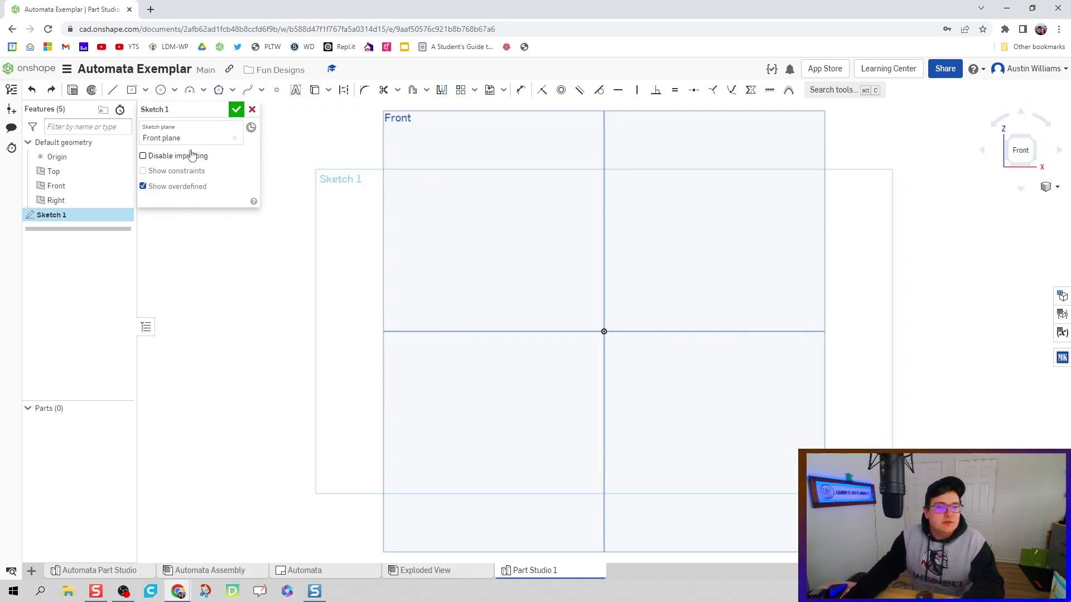
# Step: Draw inner and outer centre-point rectangles centred on the origin
pyautogui.click(145, 90)
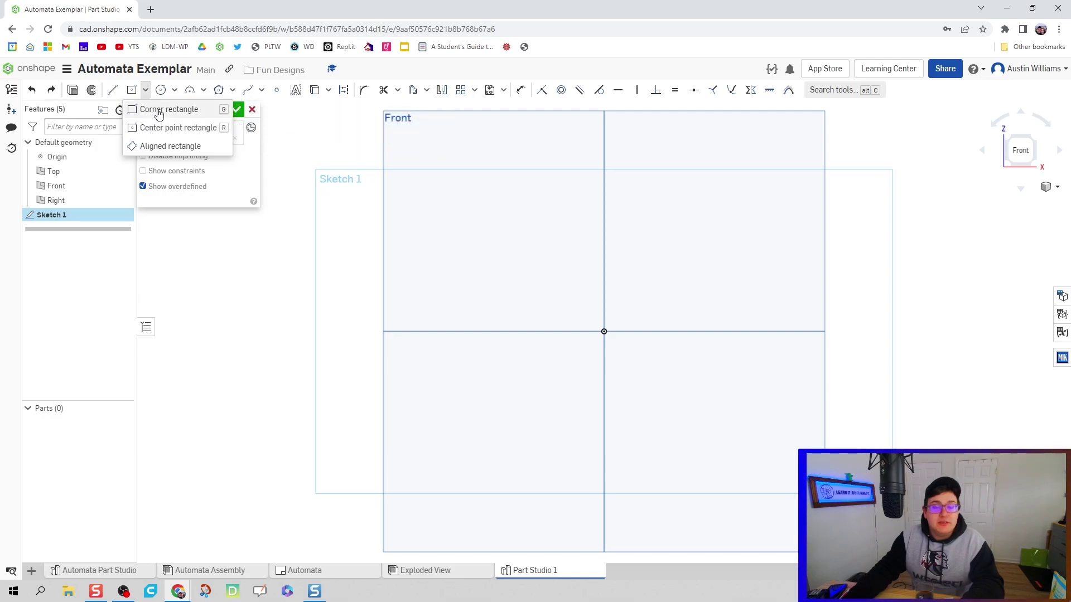
pyautogui.click(162, 127)
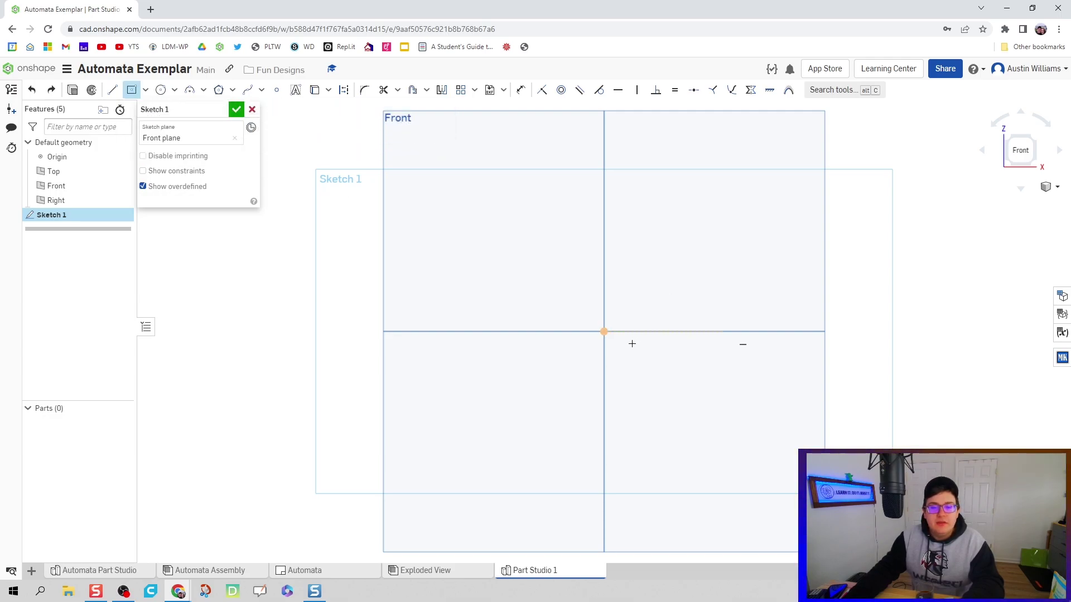
pyautogui.click(604, 331)
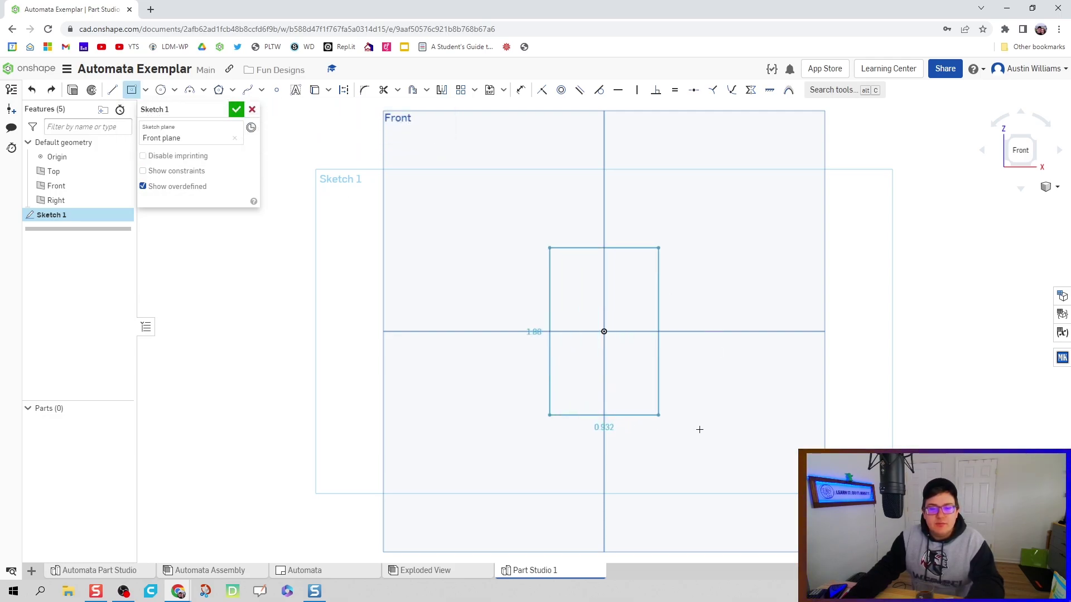
pyautogui.click(744, 481)
pyautogui.click(603, 332)
pyautogui.click(780, 467)
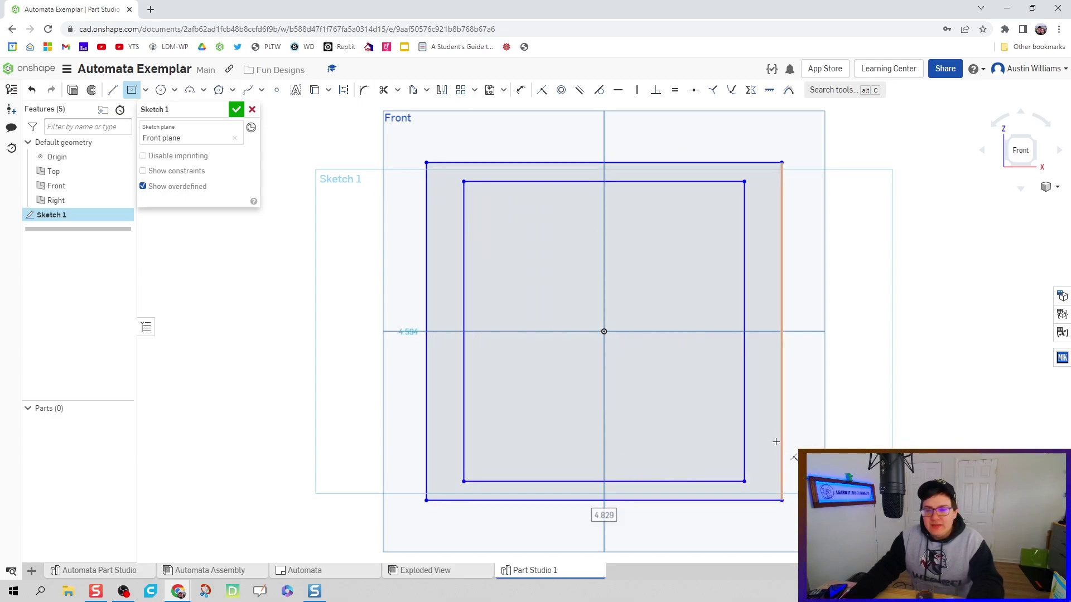
pyautogui.scroll(-3, 762, 420)
pyautogui.press('u')
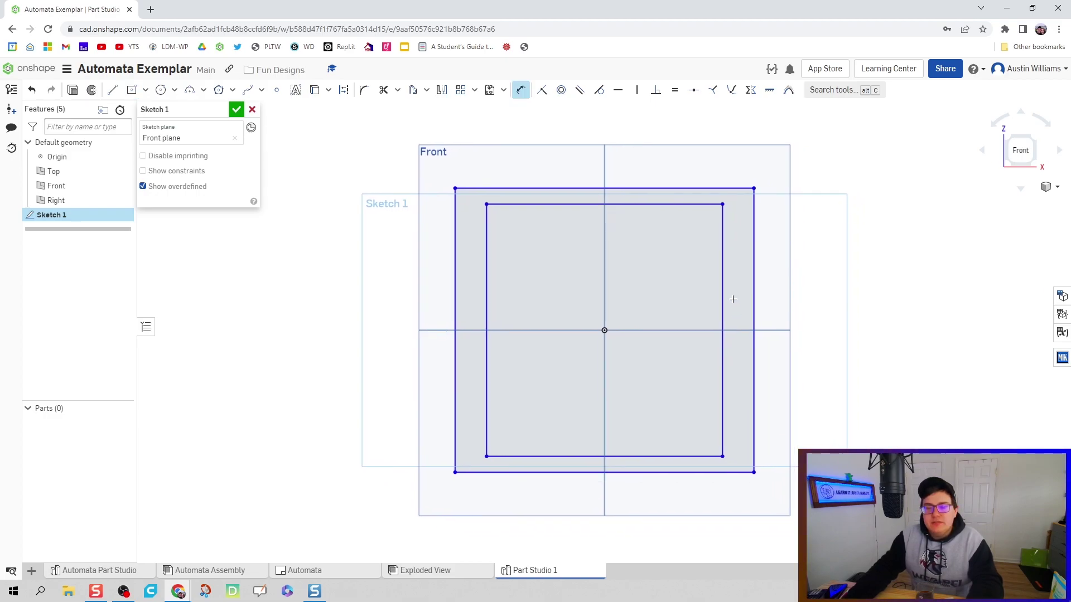
pyautogui.moveTo(730, 296); pyautogui.dragTo(715, 300, button='middle')
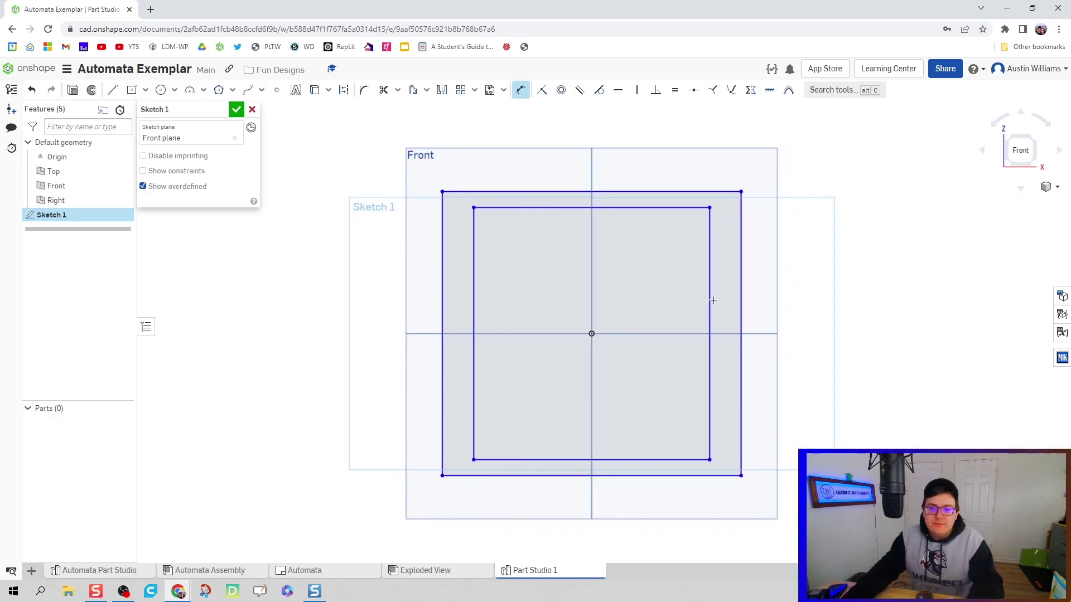
# Step: Set the side and top offsets between the two rectangles to 0.25
pyautogui.click(707, 298)
pyautogui.click(738, 290)
pyautogui.click(722, 168)
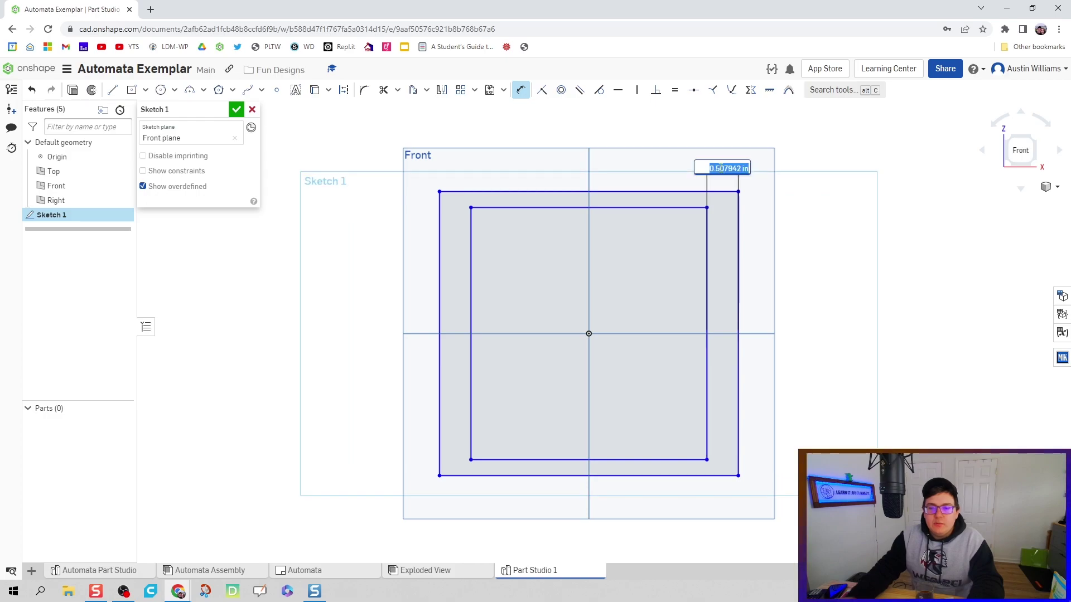
pyautogui.write('0.25')
pyautogui.press('Return')
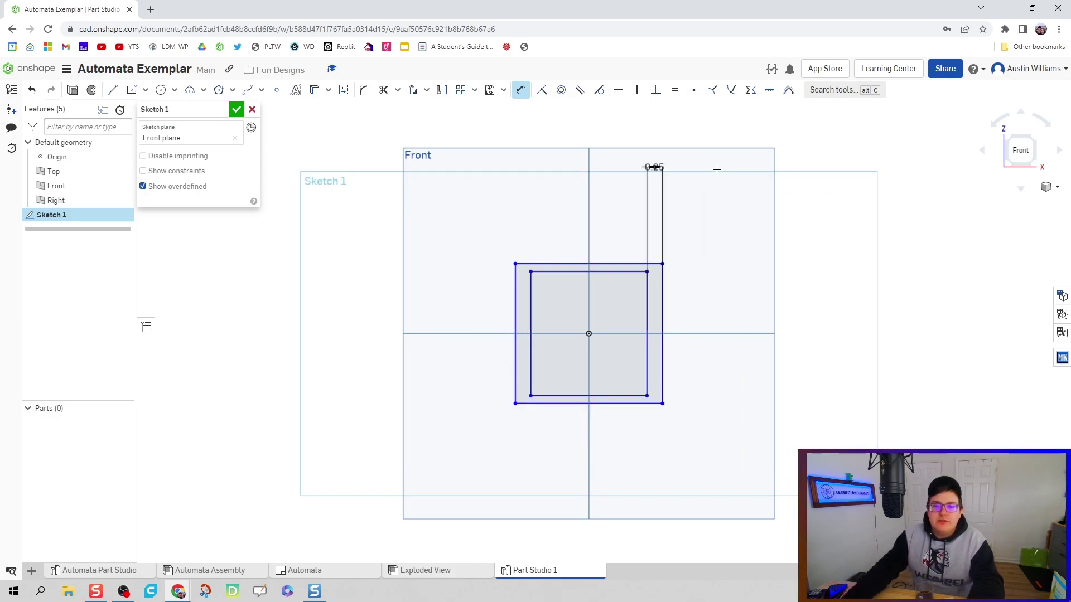
pyautogui.scroll(3, 603, 270)
pyautogui.click(604, 261)
pyautogui.click(604, 274)
pyautogui.click(742, 267)
pyautogui.write('0.25')
pyautogui.press('Return')
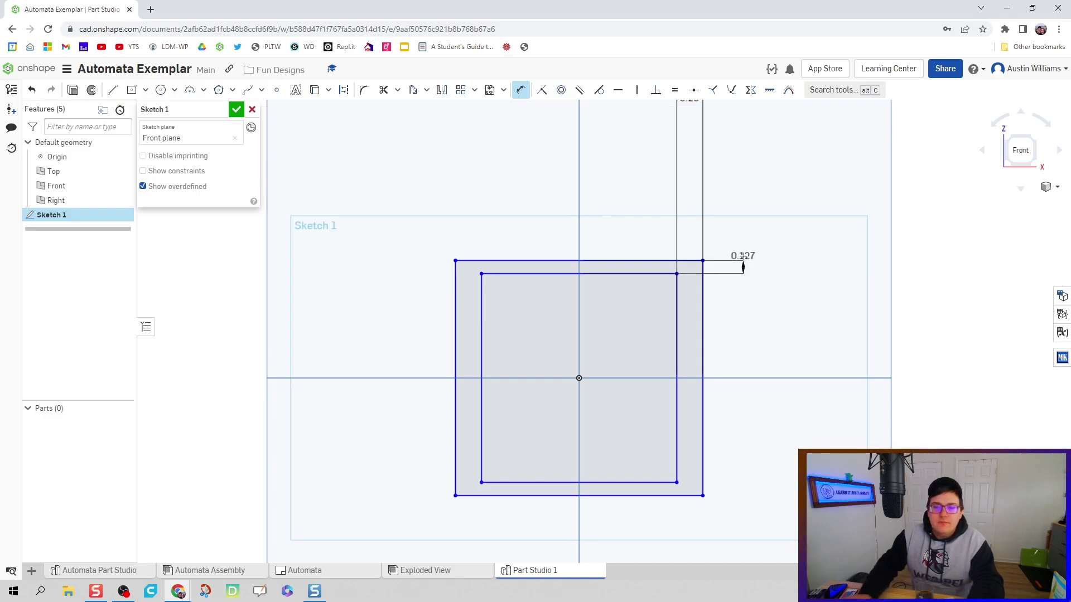
# Step: Dimension the outer rectangle 4.5 wide and 4 tall, and reposition the 0.25 label
pyautogui.click(628, 254)
pyautogui.click(607, 211)
pyautogui.write('4.5')
pyautogui.press('Return')
pyautogui.click(813, 307)
pyautogui.click(855, 302)
pyautogui.press('Return')
pyautogui.write('4')
pyautogui.press('Return')
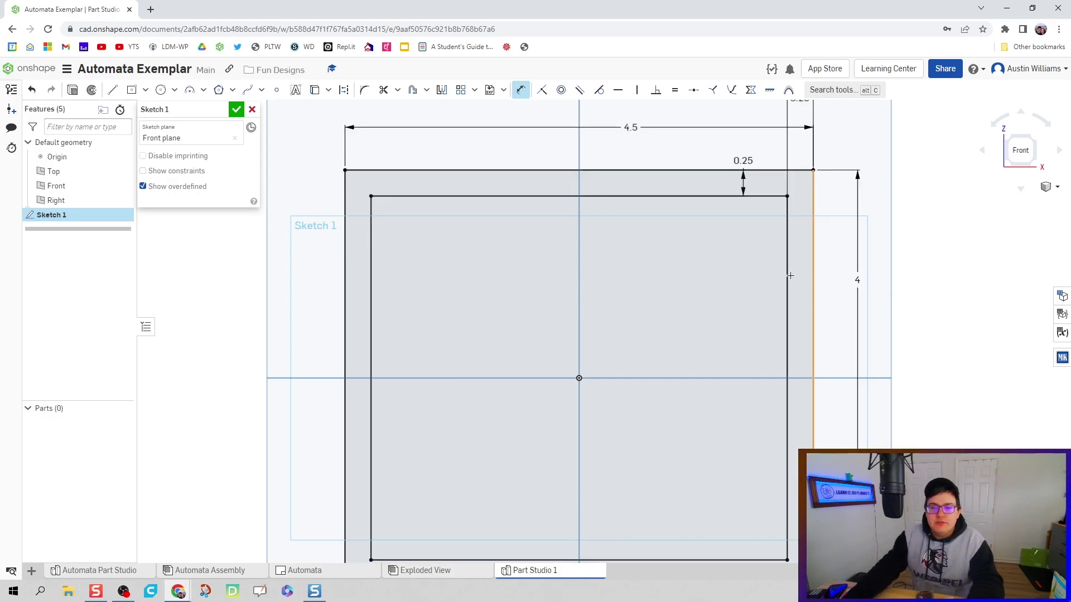
pyautogui.scroll(-3, 760, 292)
pyautogui.moveTo(741, 128)
pyautogui.mouseDown()
pyautogui.moveTo(734, 232)
pyautogui.moveTo(741, 156)
pyautogui.moveTo(717, 159)
pyautogui.mouseUp()
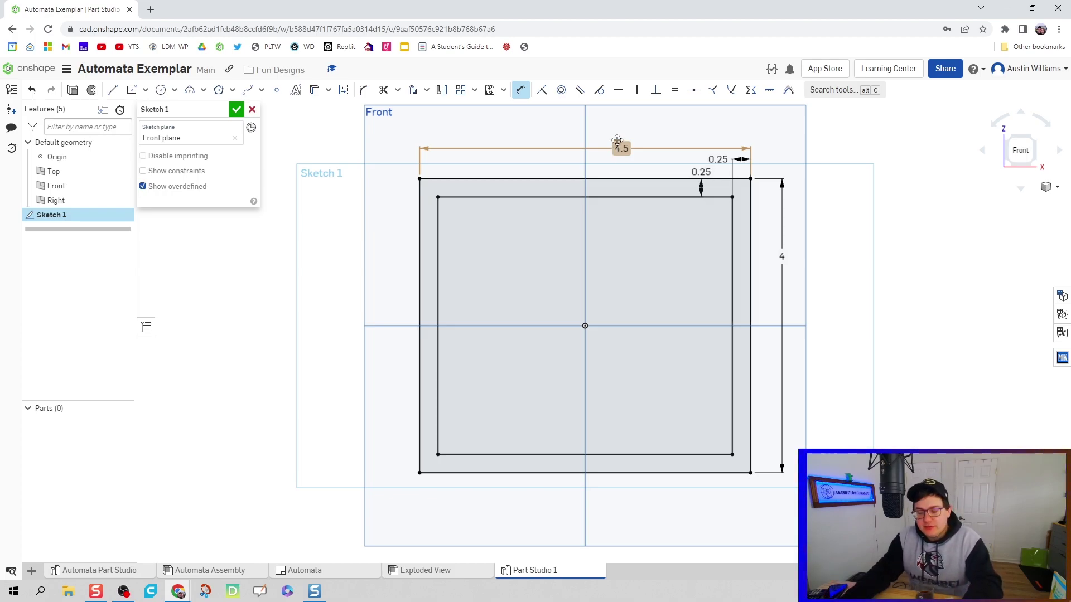
# Step: Draw a line along the inner top edge out to the outer right edge
pyautogui.press('l')
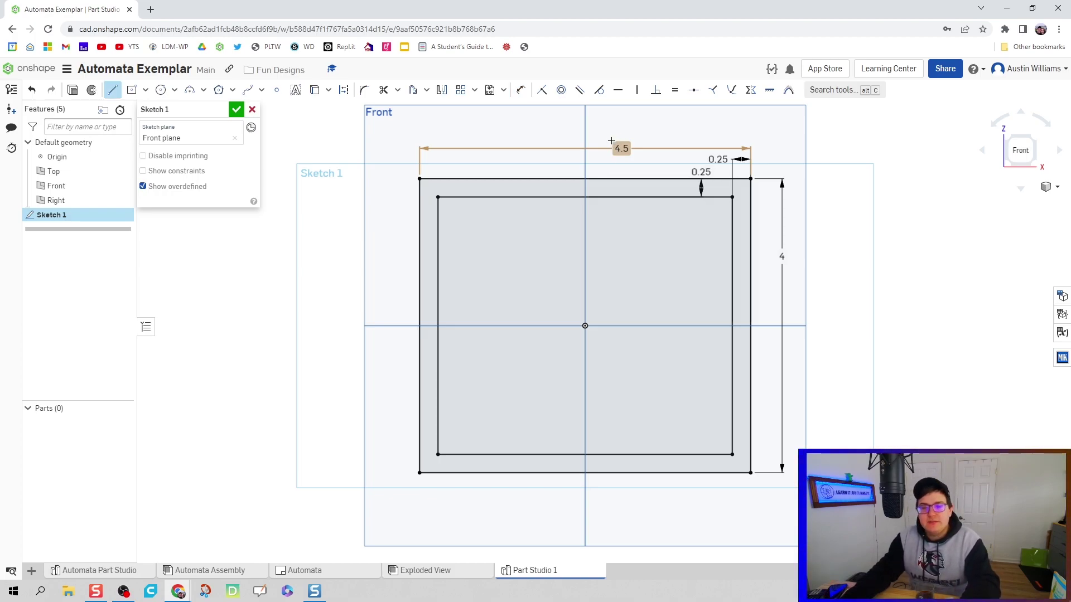
pyautogui.click(420, 197)
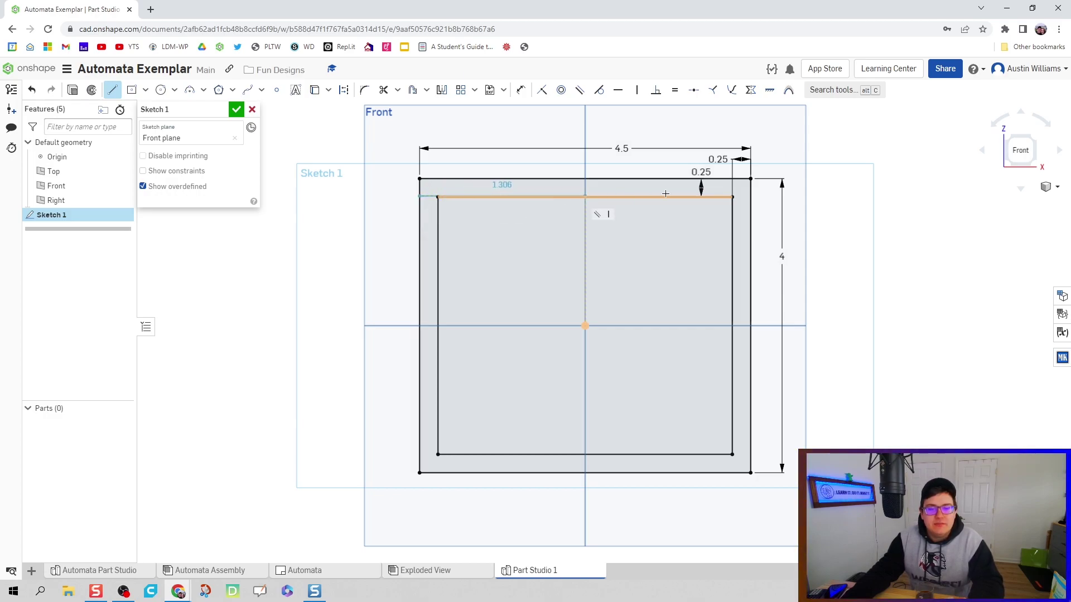
pyautogui.click(748, 197)
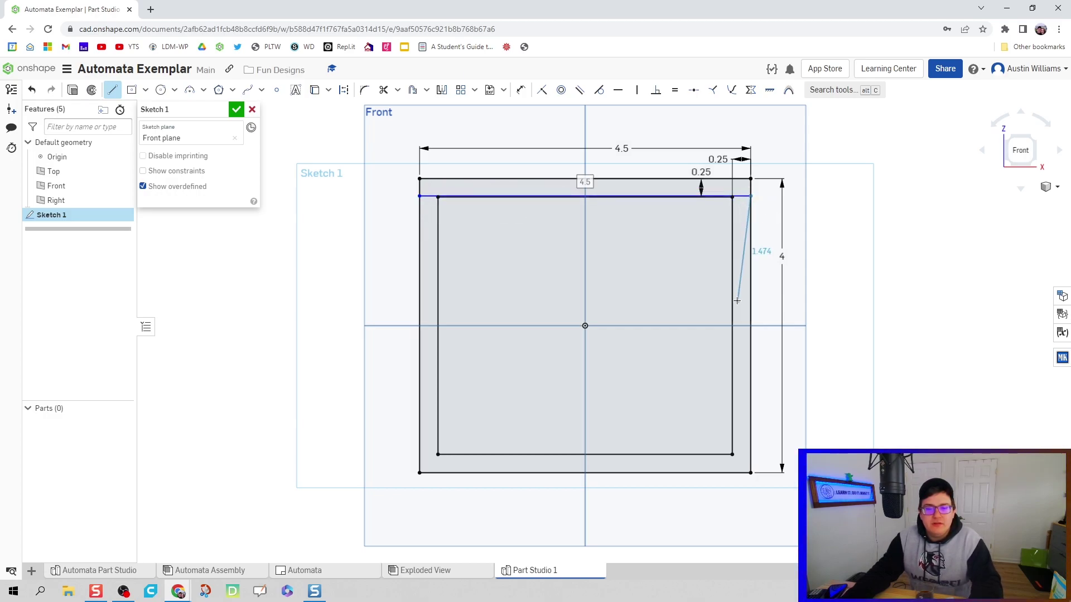
pyautogui.press('Escape')
pyautogui.scroll(3, 467, 212)
pyautogui.scroll(3, 424, 192)
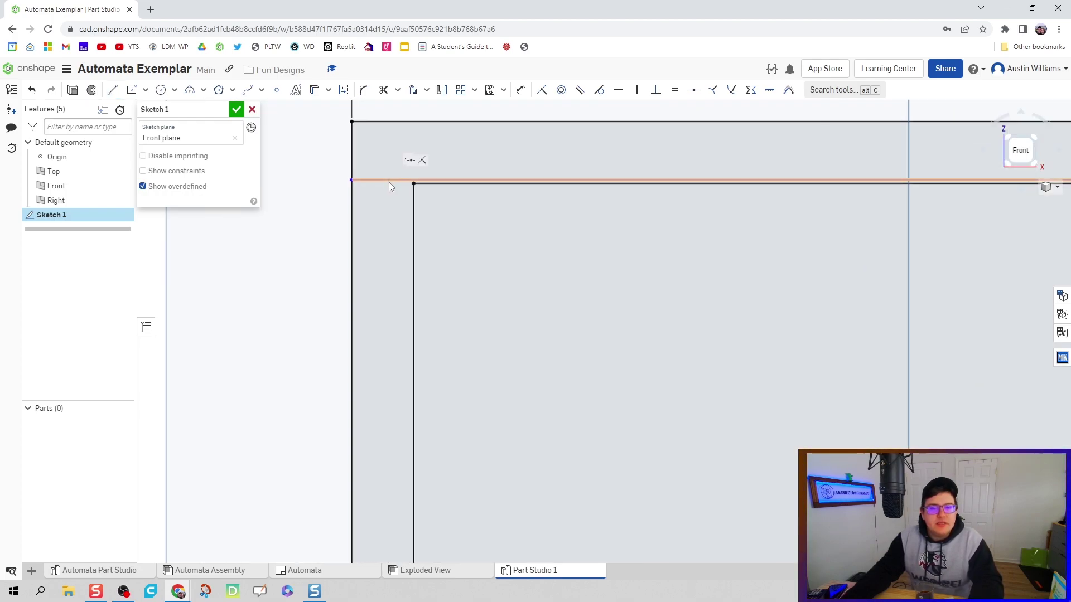
pyautogui.click(474, 186)
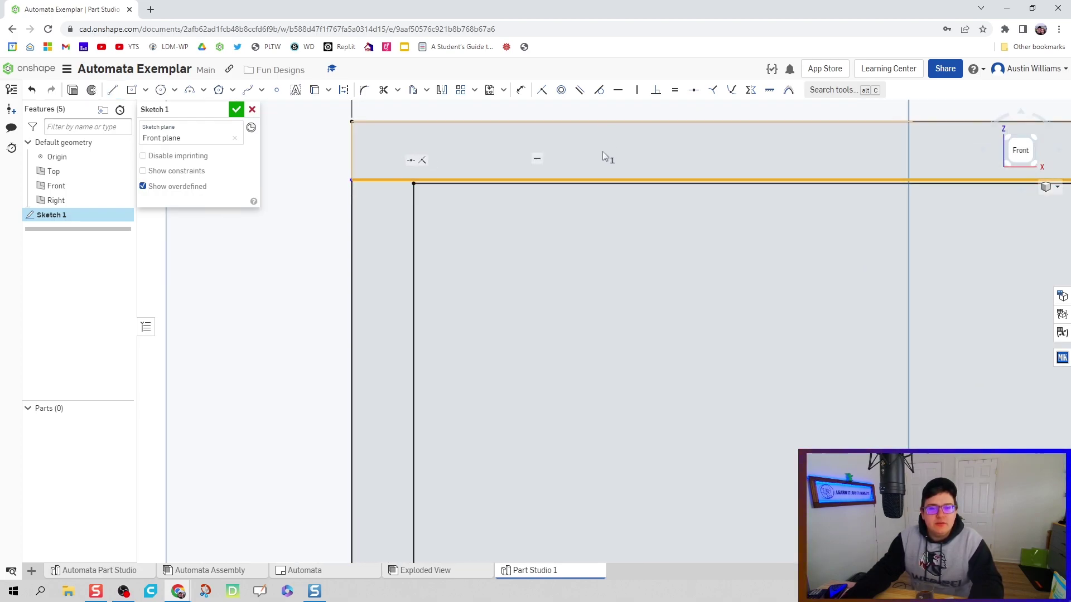
pyautogui.press('Escape')
pyautogui.scroll(-5, 497, 202)
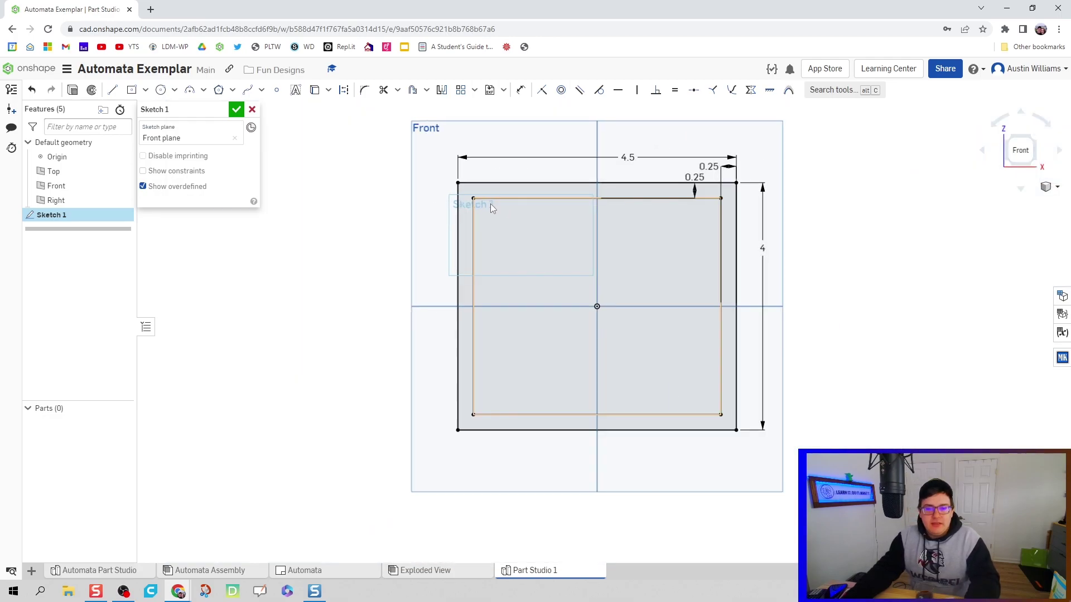
pyautogui.press('l')
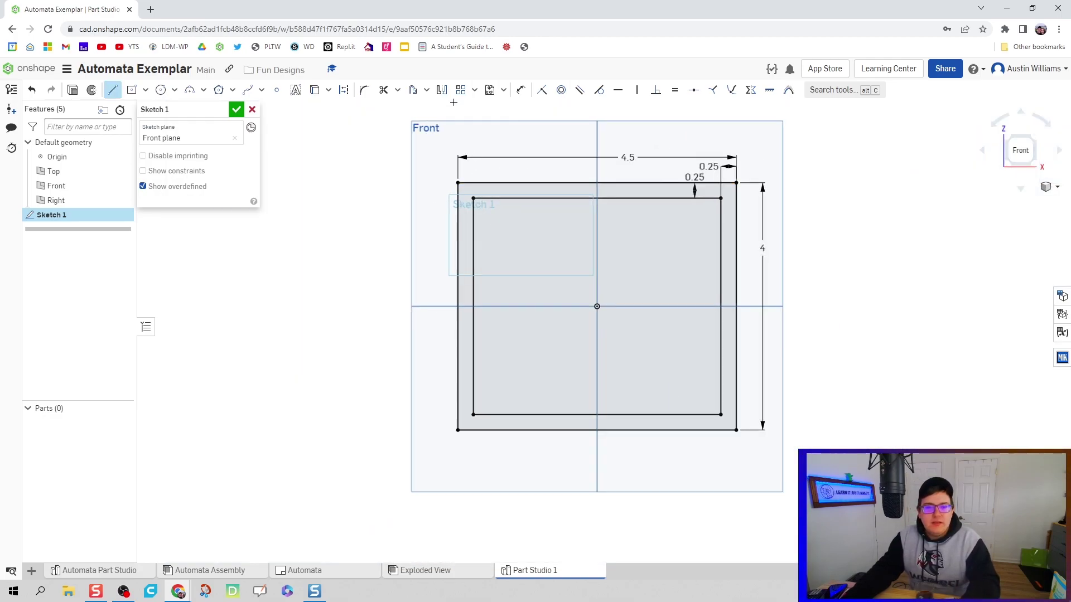
# Step: Extend the inner bottom line to meet both the outer left and right edges
pyautogui.click(397, 90)
pyautogui.click(401, 124)
pyautogui.scroll(2, 491, 174)
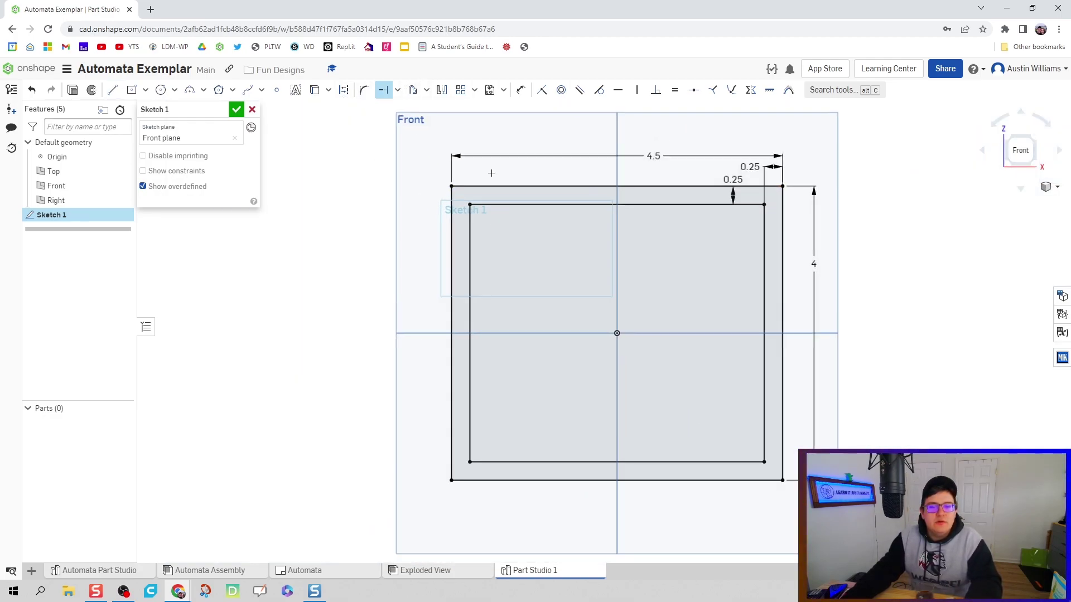
pyautogui.scroll(3, 492, 175)
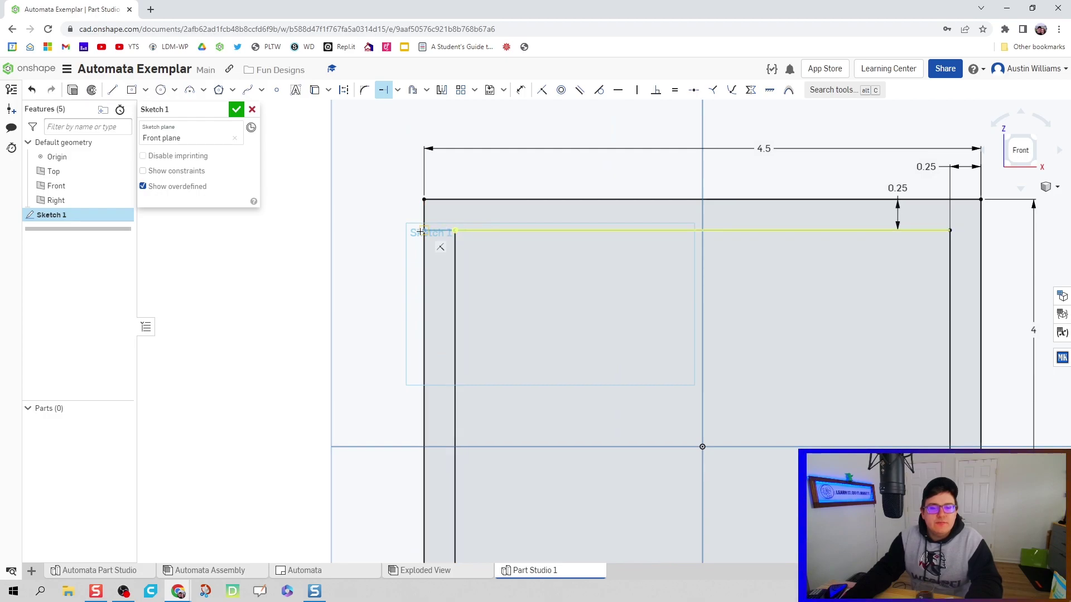
pyautogui.moveTo(736, 268); pyautogui.dragTo(443, 274, button='middle')
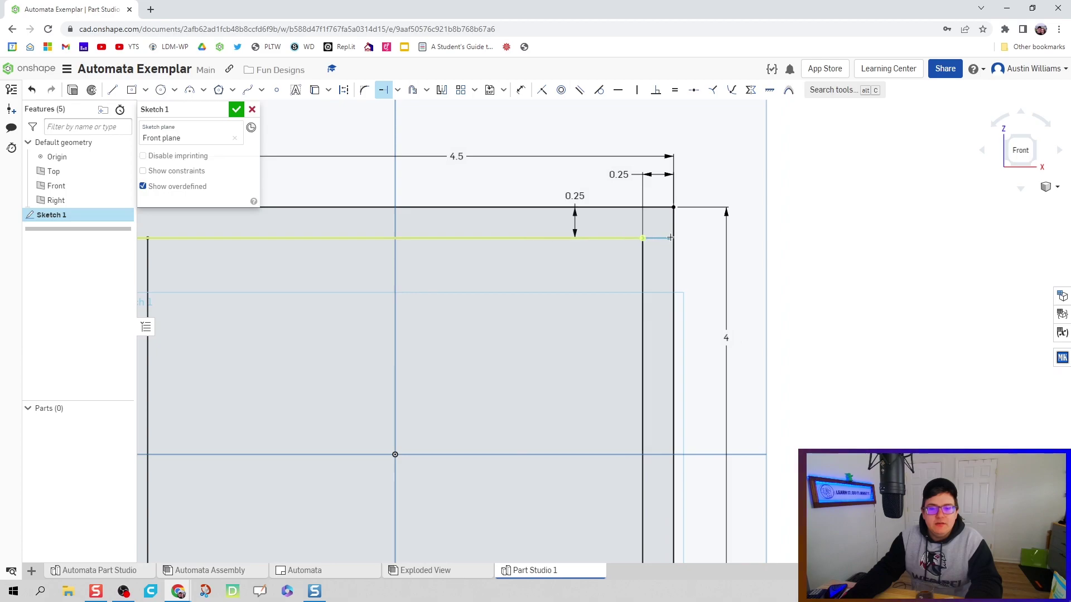
pyautogui.scroll(-3, 672, 240)
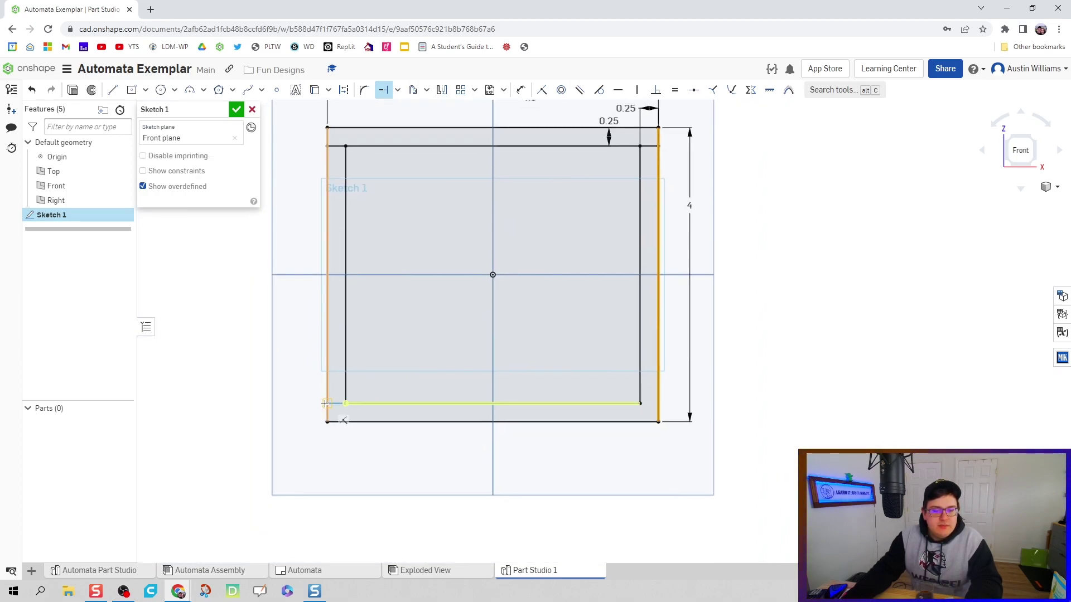
pyautogui.click(627, 401)
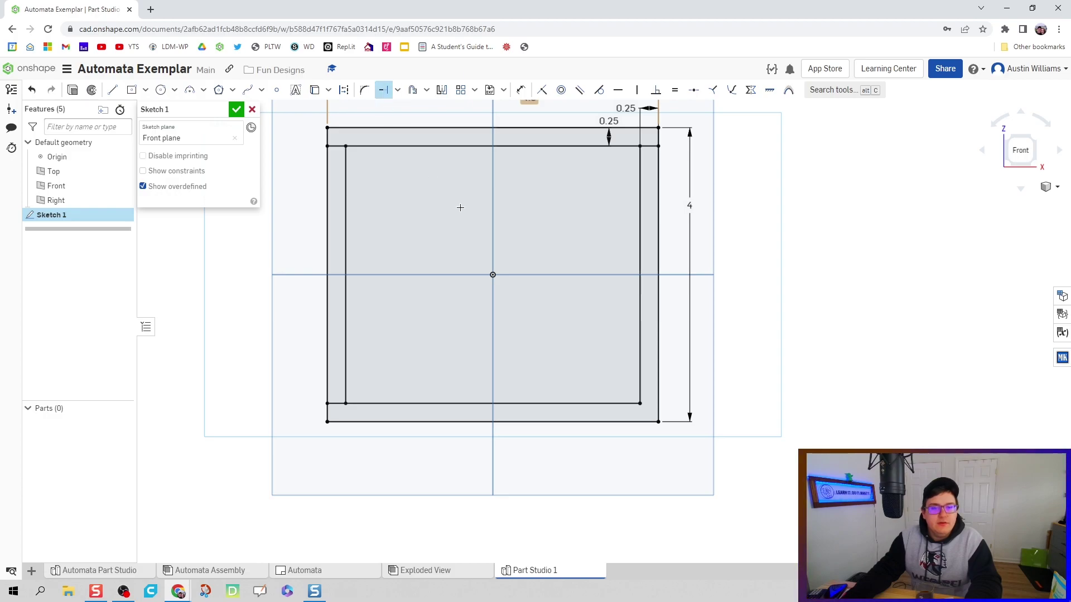
pyautogui.click(632, 403)
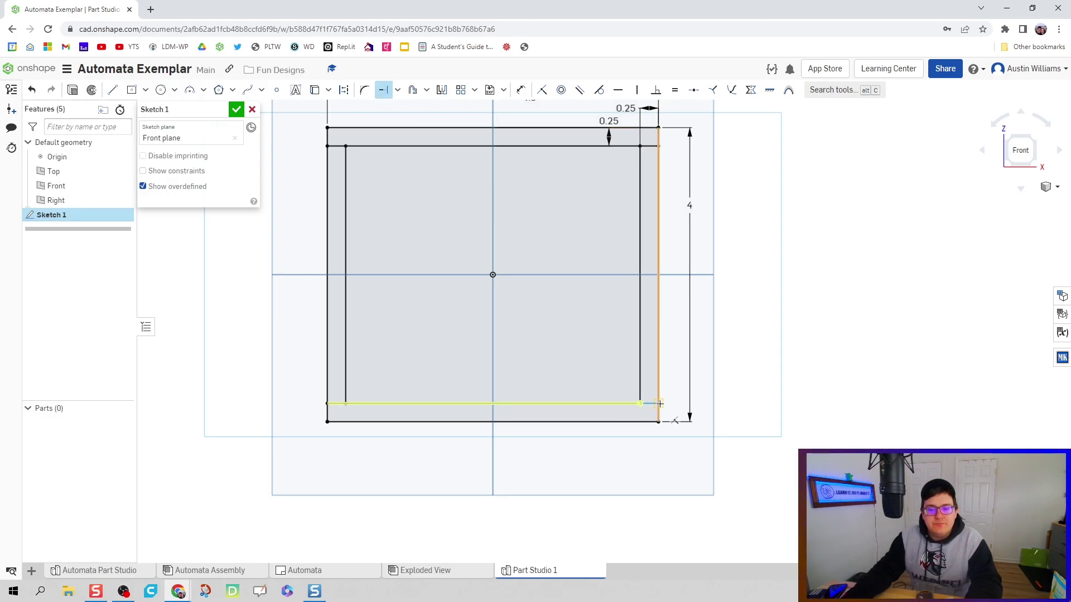
pyautogui.press('Escape')
pyautogui.moveTo(477, 343); pyautogui.dragTo(527, 391, button='middle')
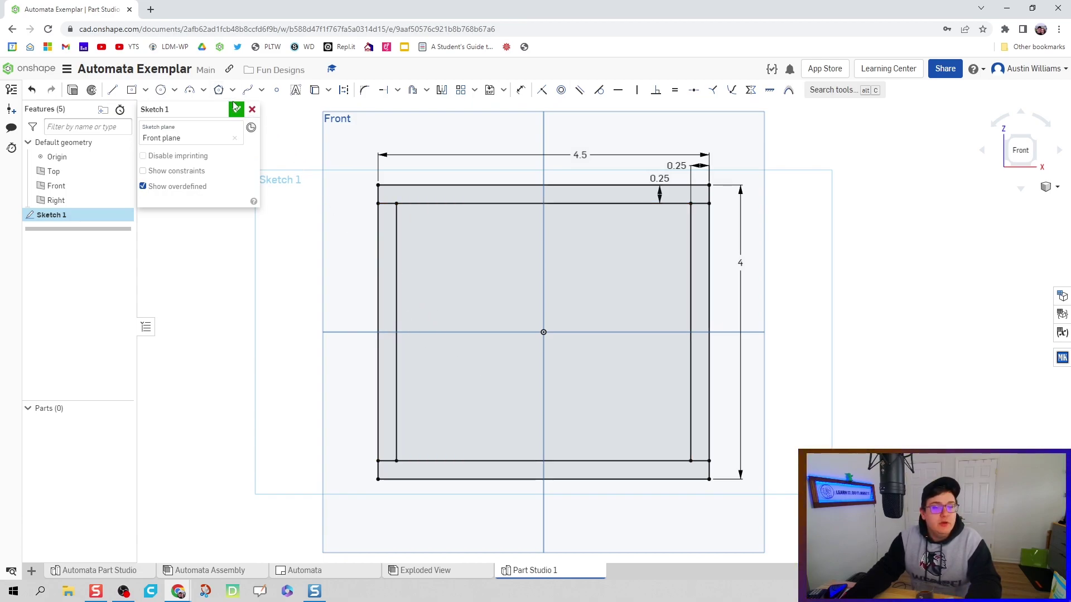
# Step: Accept the sketch and start an extrude of the top and bottom strips
pyautogui.press('Return')
pyautogui.moveTo(414, 242)
pyautogui.mouseDown(button='right')
pyautogui.moveTo(446, 293)
pyautogui.moveTo(443, 318)
pyautogui.mouseUp(button='right')
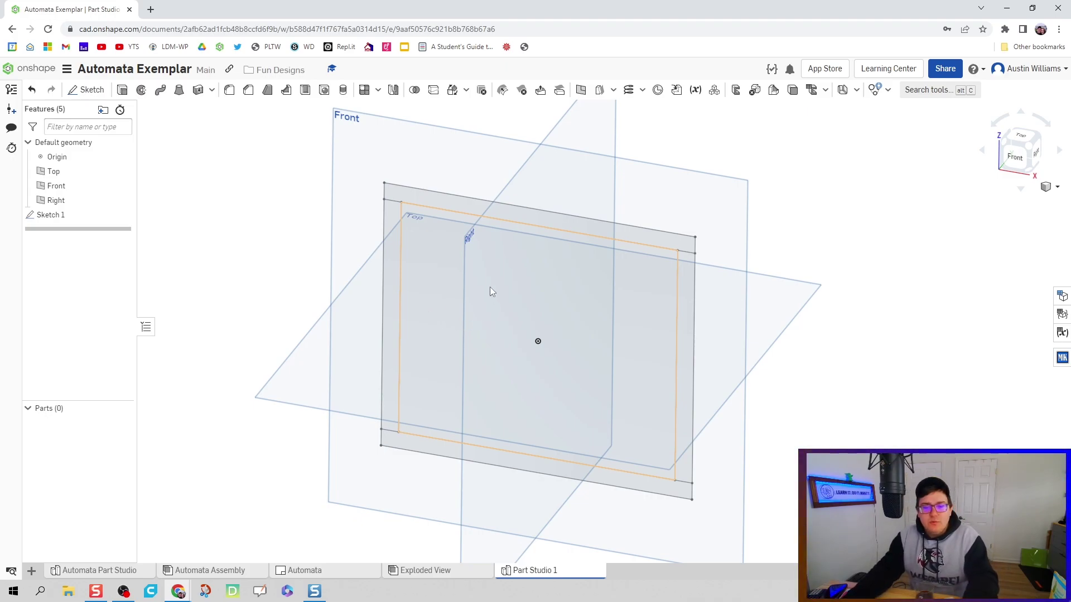
pyautogui.hotkey('shift', 'e')
pyautogui.click(461, 201)
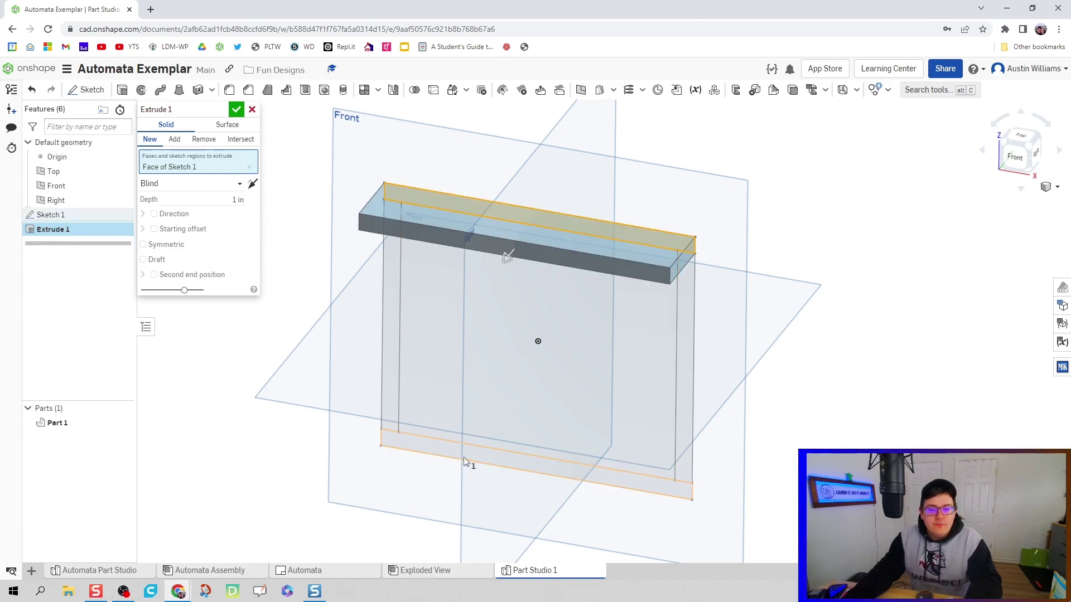
pyautogui.click(463, 456)
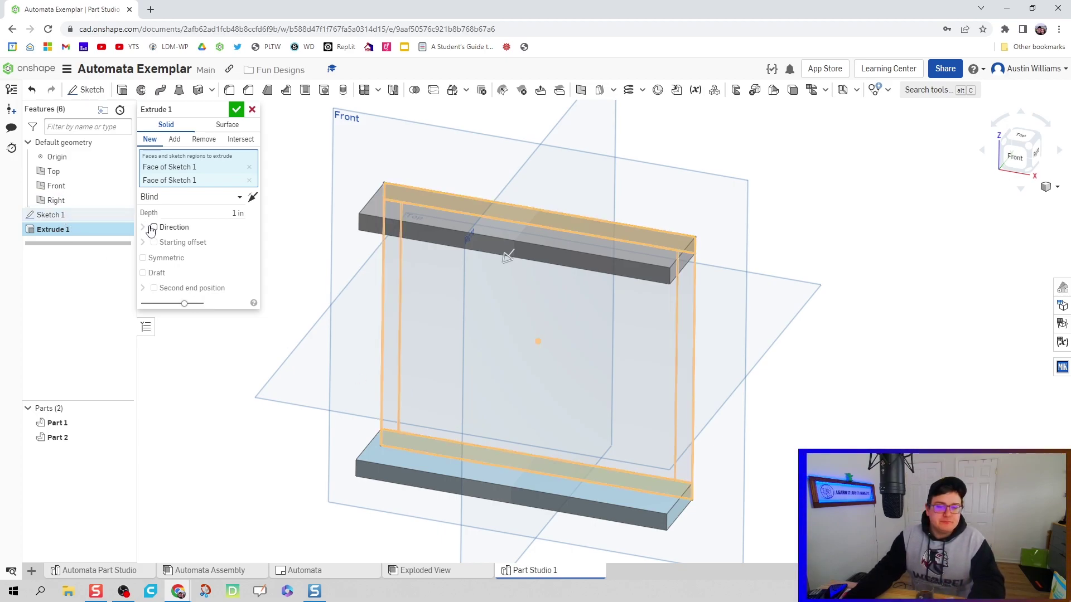
# Step: Make the plate extrude symmetric with a 4 in depth
pyautogui.moveTo(310, 329); pyautogui.dragTo(317, 240, button='right')
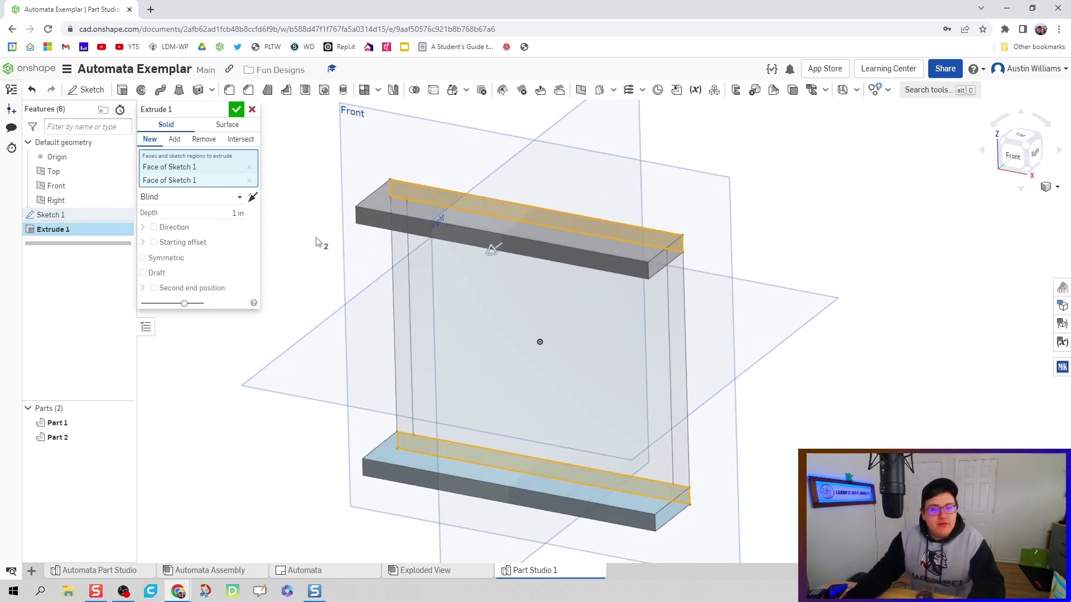
pyautogui.click(178, 265)
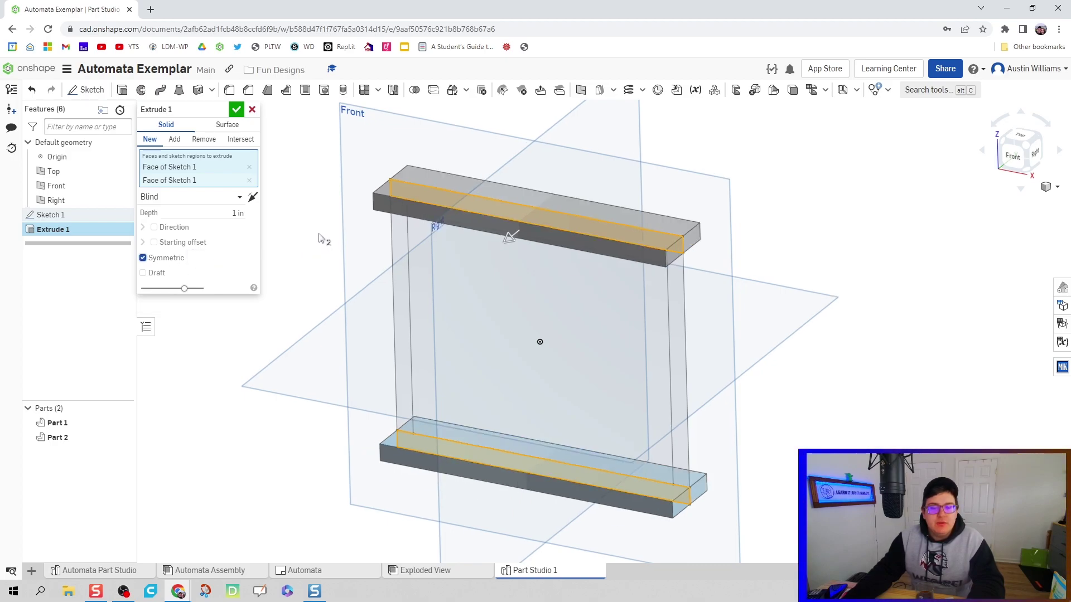
pyautogui.moveTo(319, 238); pyautogui.dragTo(361, 173, button='right')
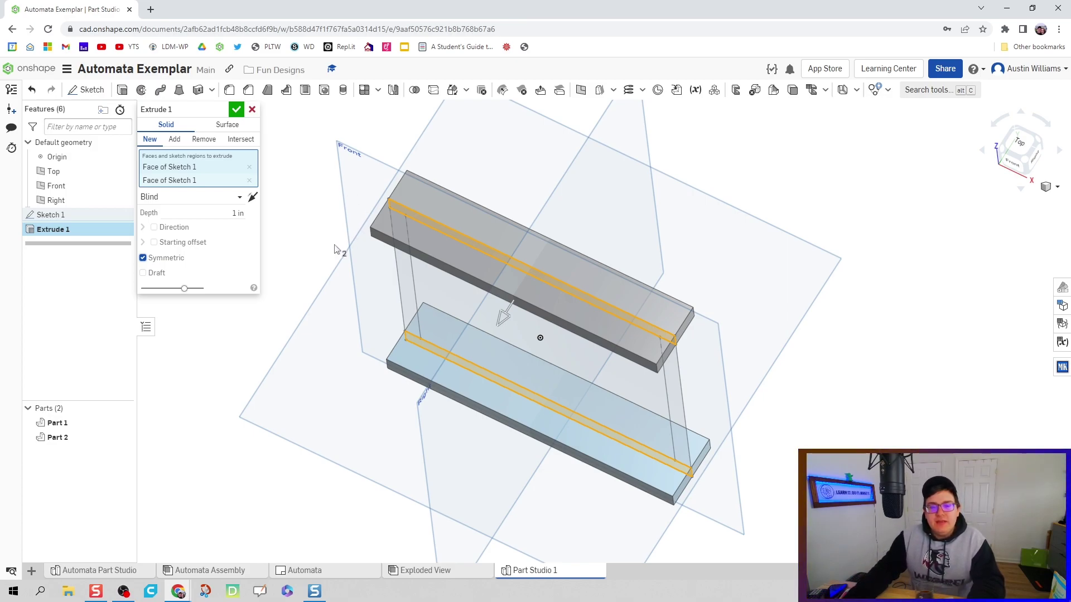
pyautogui.moveTo(338, 248); pyautogui.dragTo(341, 202, button='right')
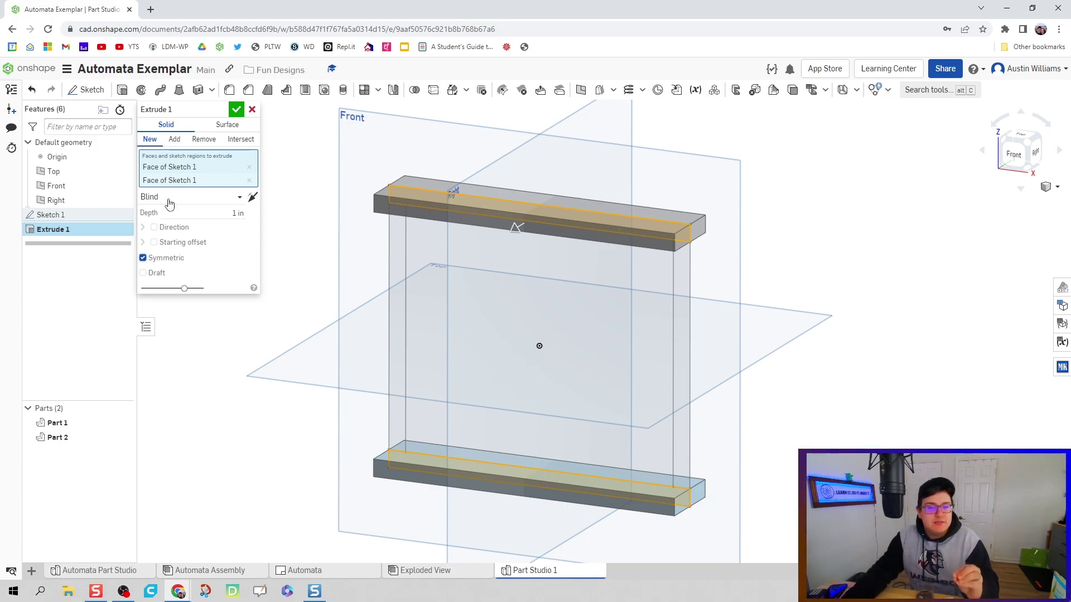
pyautogui.click(240, 214)
pyautogui.moveTo(311, 229); pyautogui.dragTo(304, 230, button='right')
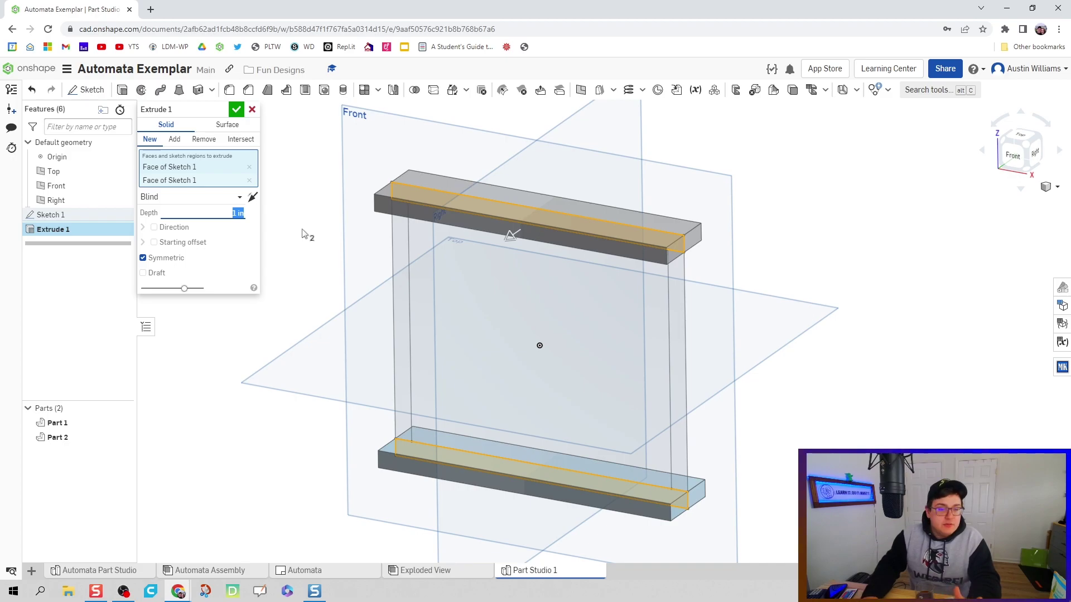
pyautogui.write('4')
pyautogui.press('Return')
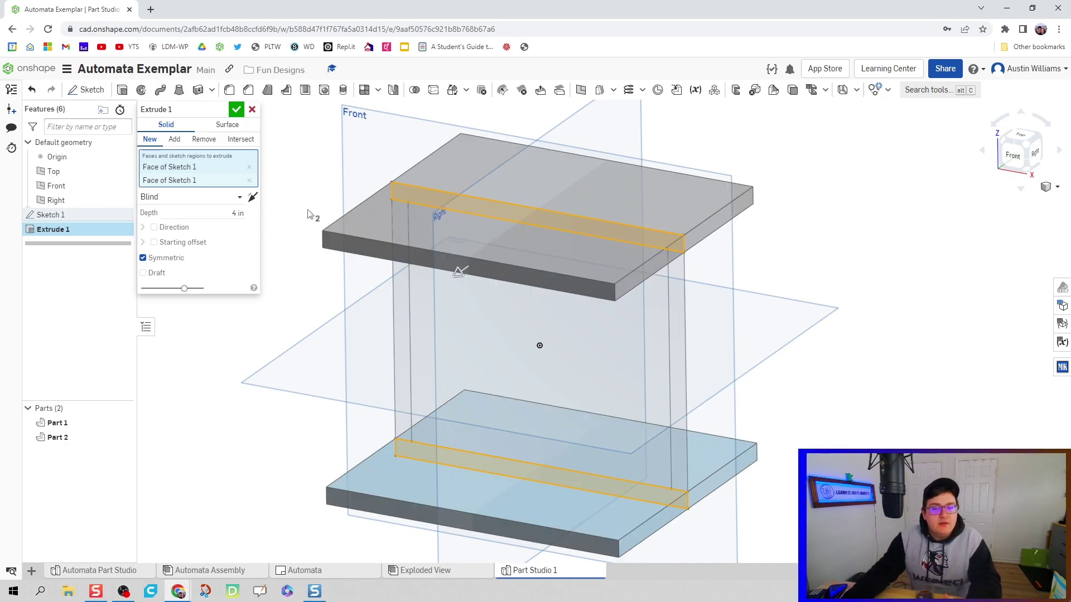
# Step: Accept the top and bottom plate extrude and clear the selection
pyautogui.click(236, 109)
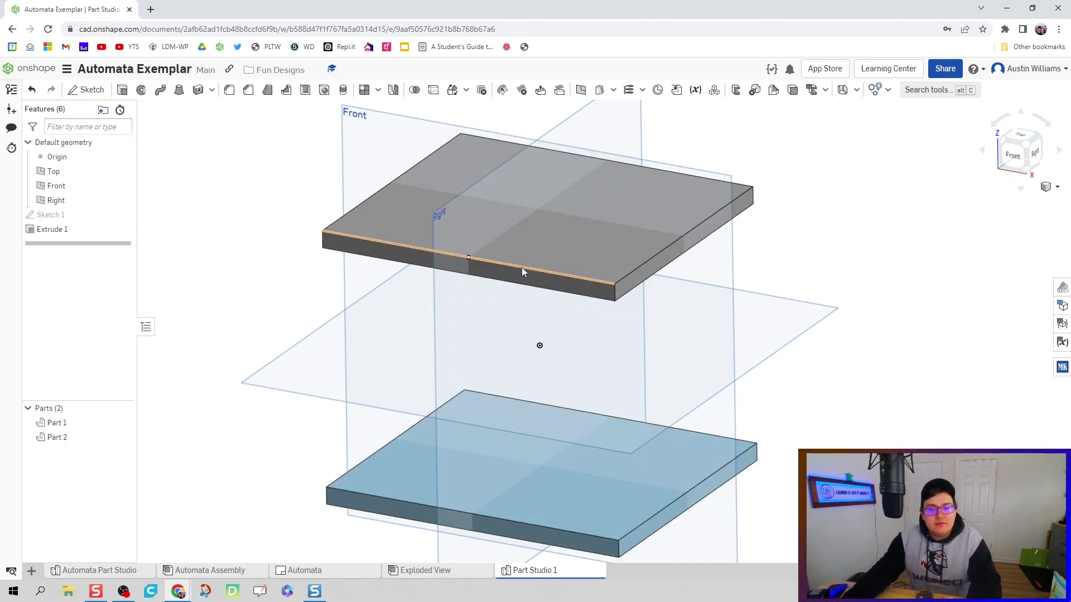
pyautogui.click(686, 172)
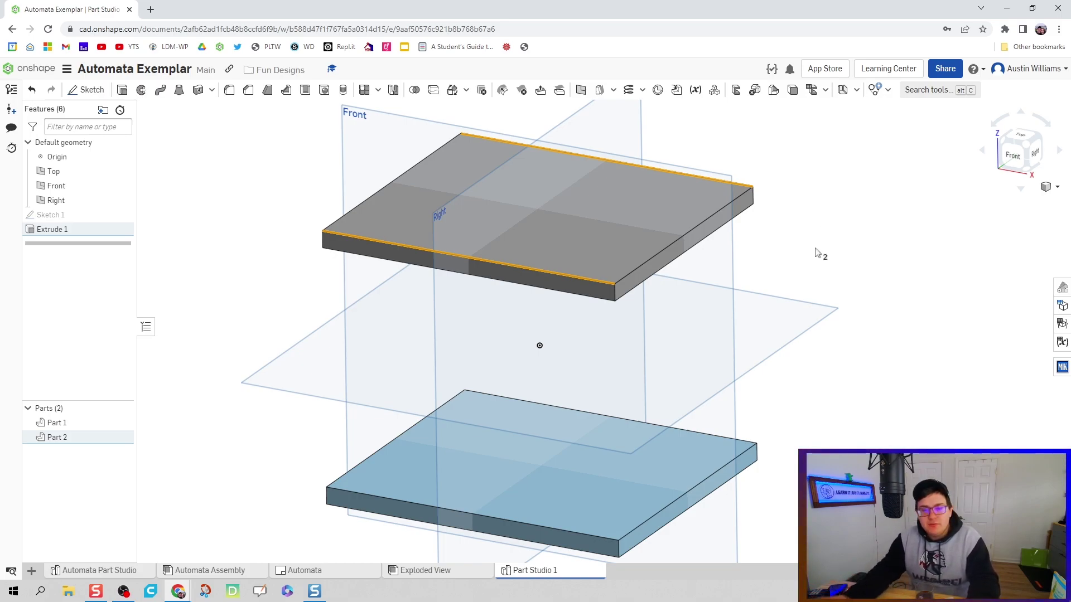
pyautogui.click(258, 288)
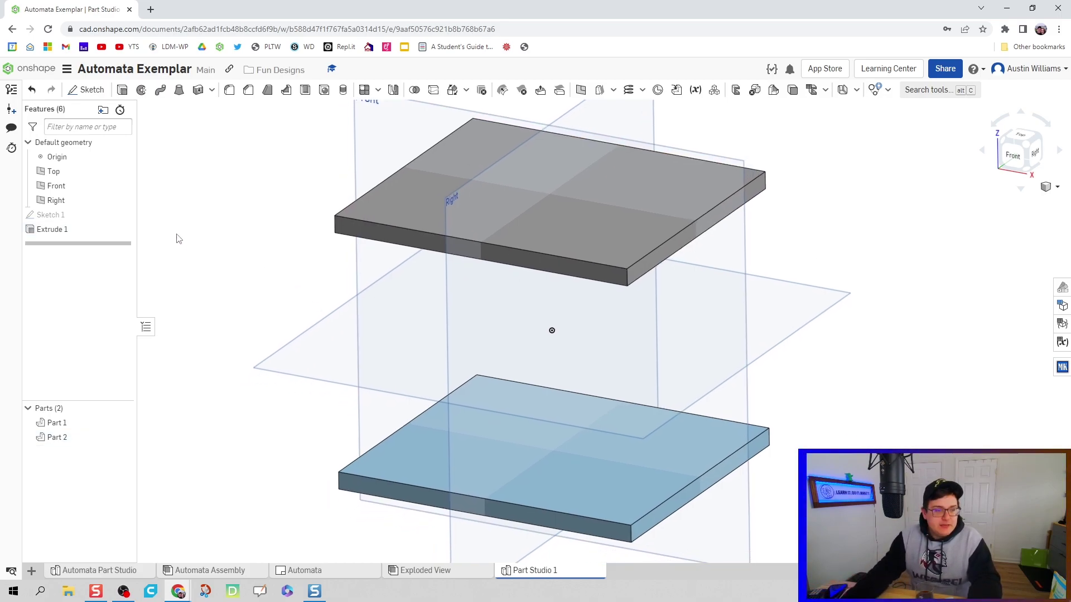
pyautogui.moveTo(262, 299); pyautogui.dragTo(262, 267, button='right')
# Step: Extrude both side strips symmetrically 4 in deep as a feature named Box Sides
pyautogui.hotkey('shift', 'e')
pyautogui.click(412, 312)
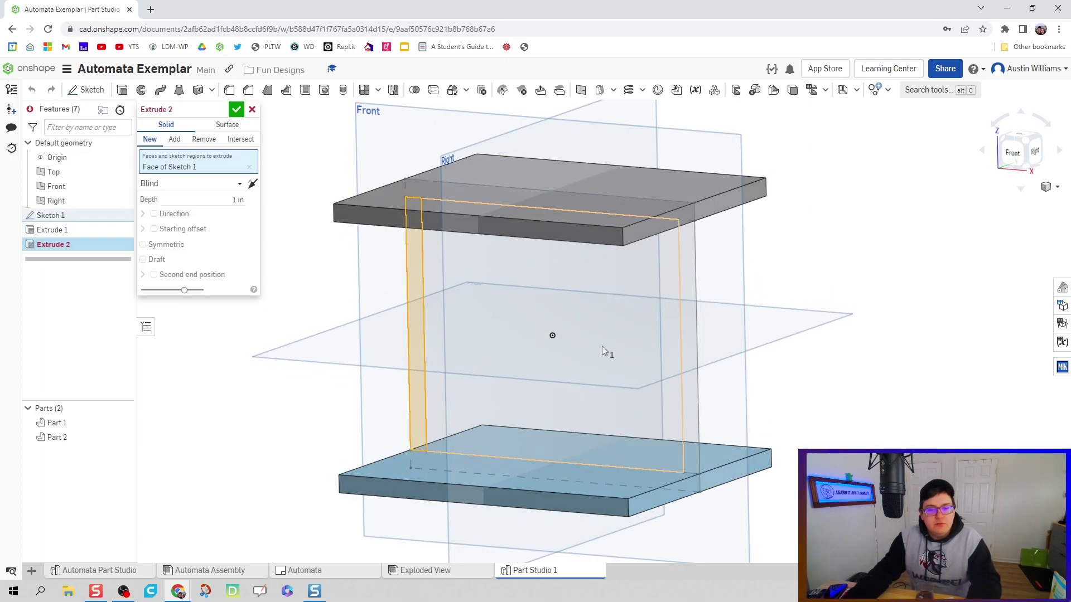
pyautogui.click(689, 346)
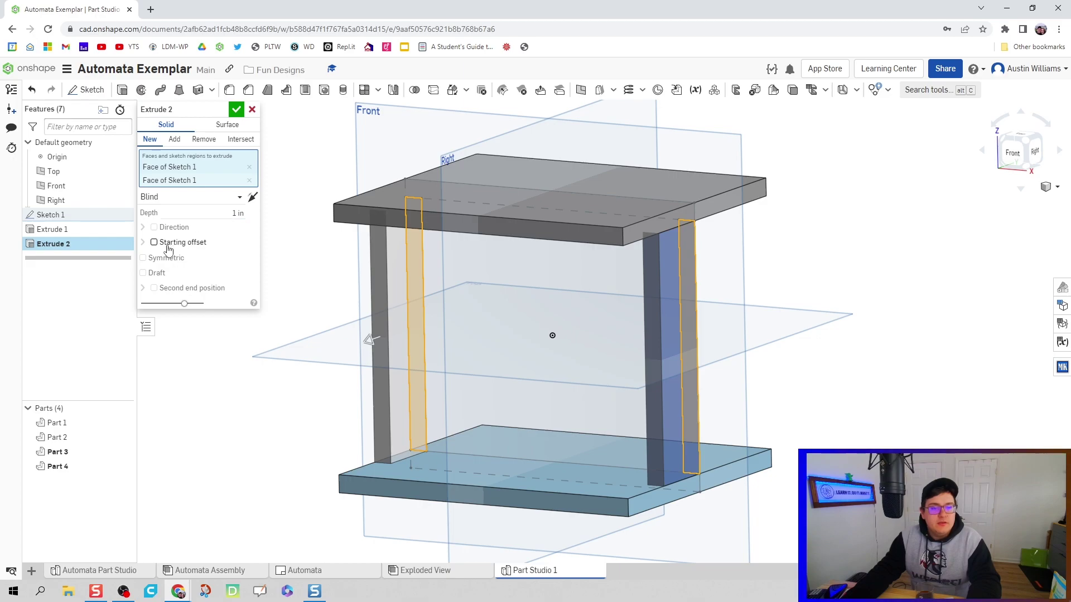
pyautogui.click(163, 261)
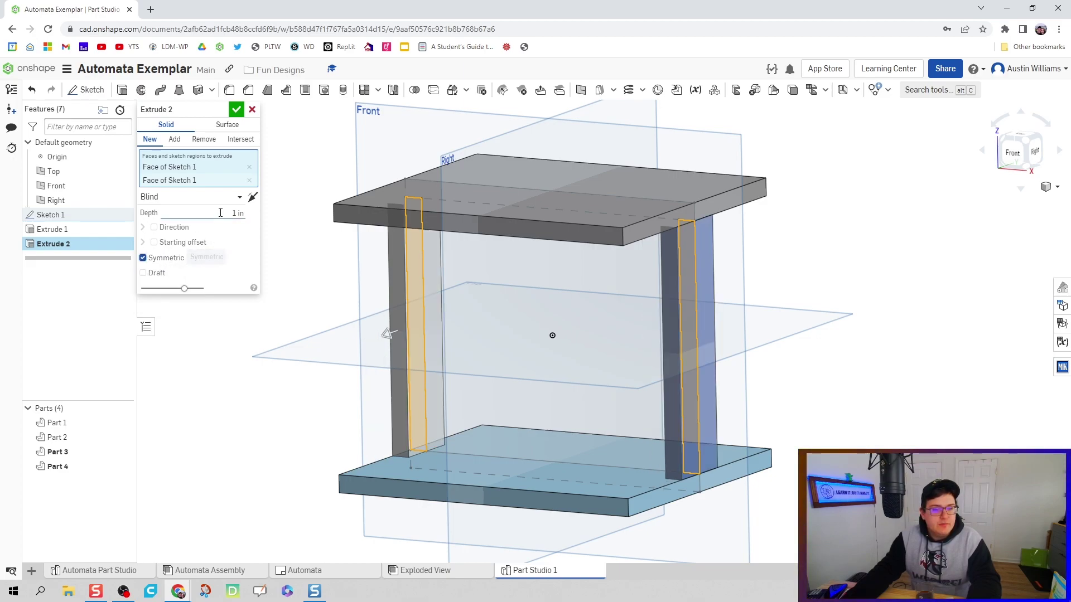
pyautogui.click(218, 213)
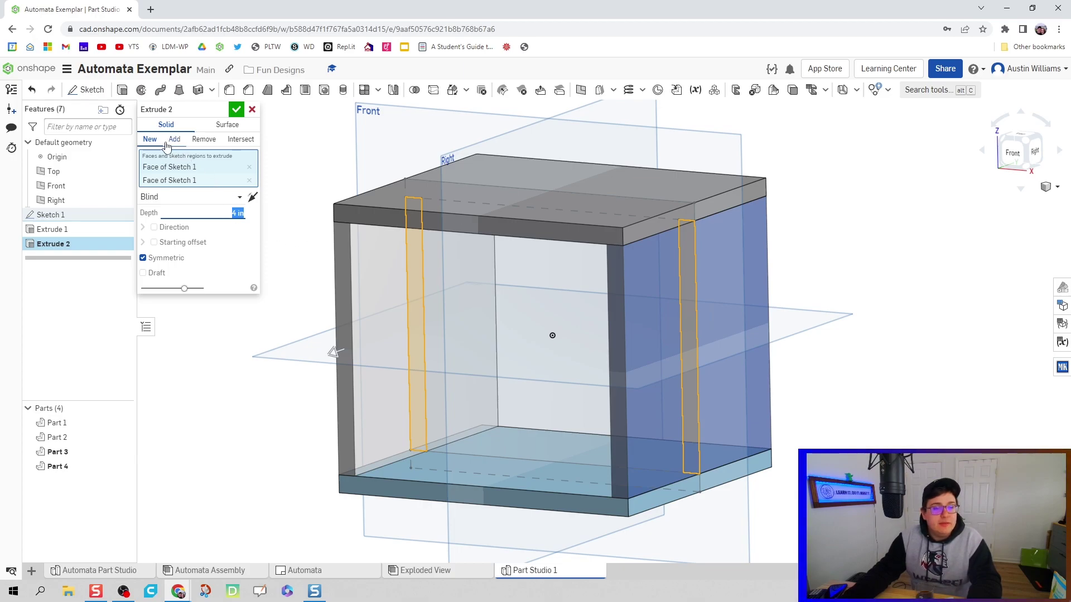
pyautogui.click(220, 111)
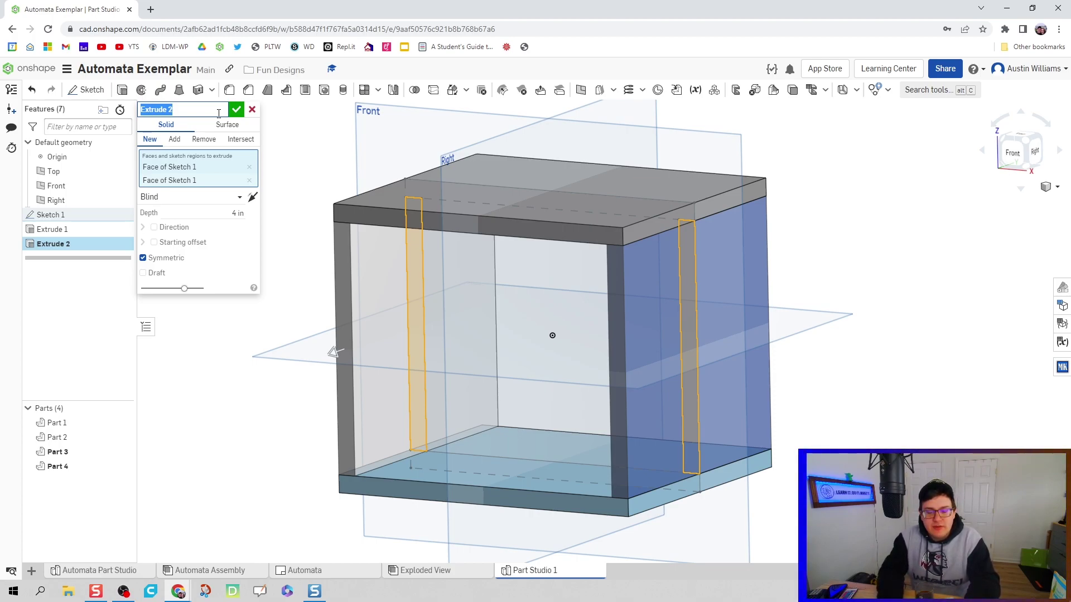
pyautogui.write('S')
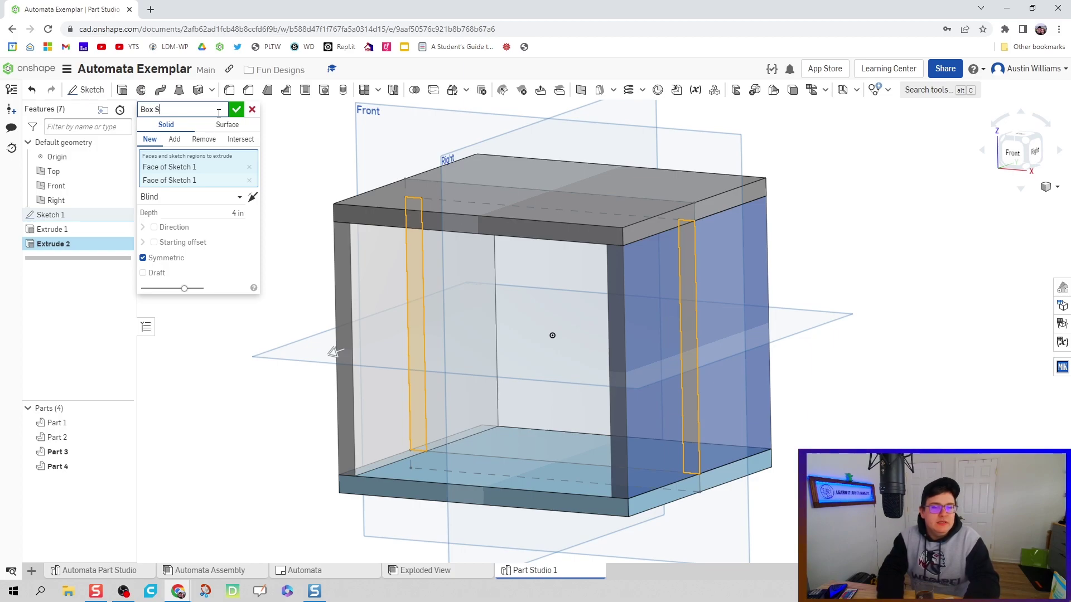
pyautogui.write('idides')
pyautogui.press('Return')
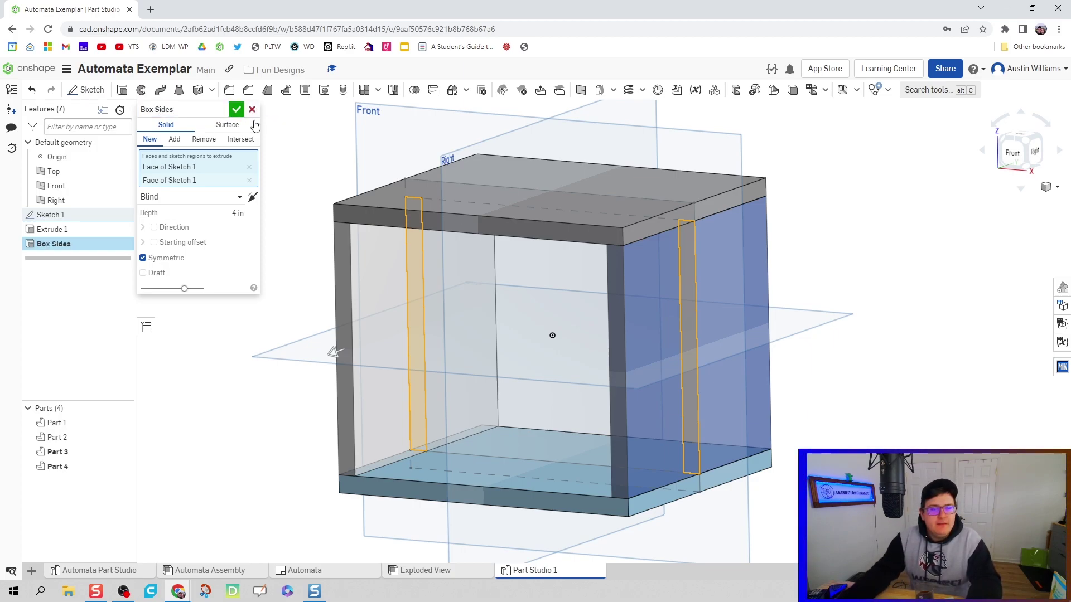
pyautogui.click(237, 109)
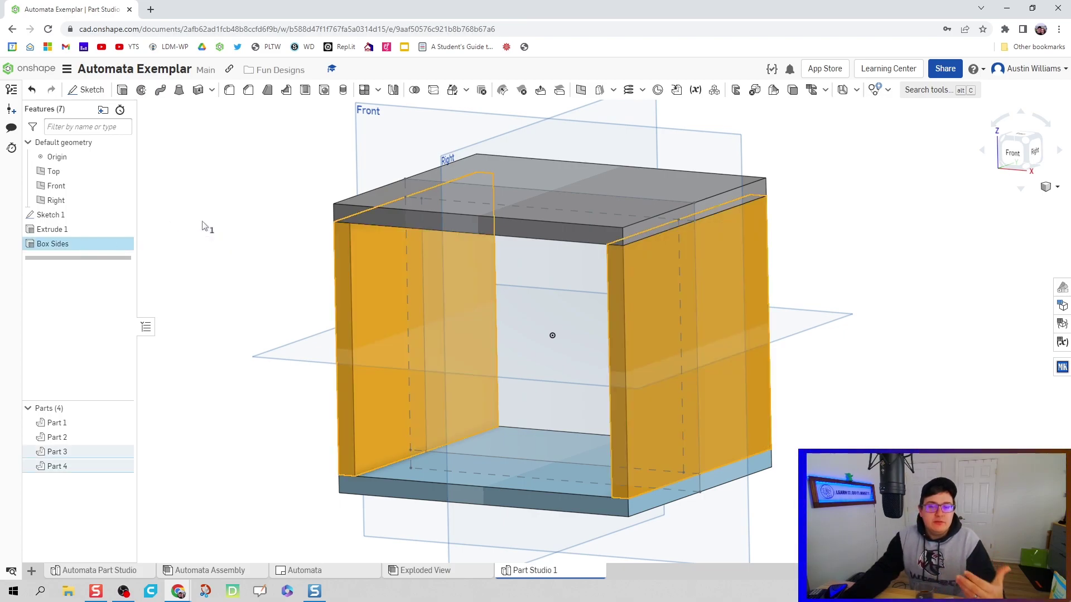
# Step: Rename Extrude 1 to 'Box Top and Bottom'
pyautogui.rightClick(70, 230)
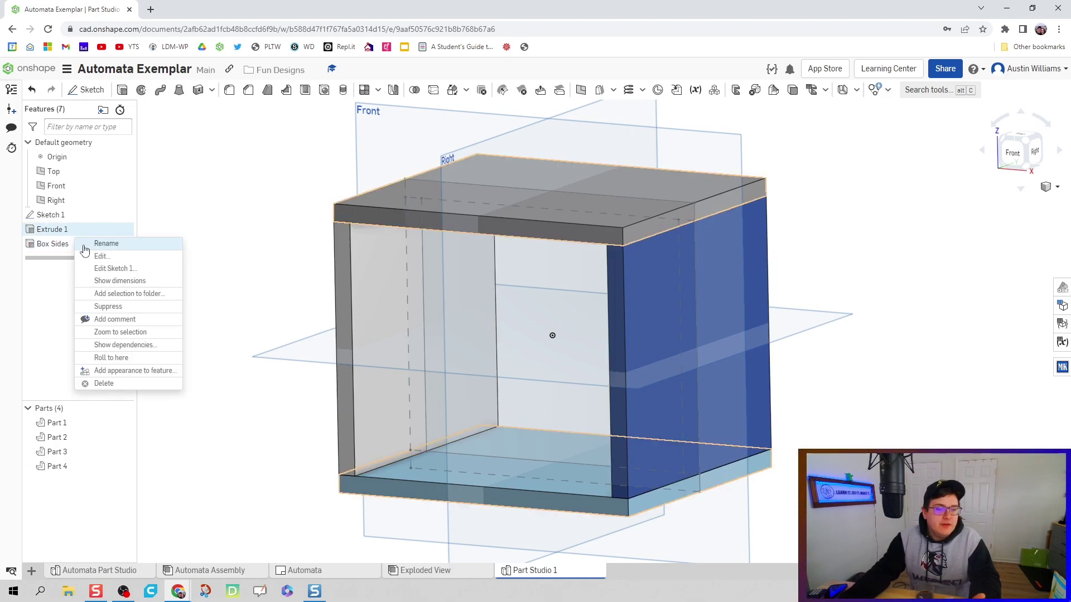
pyautogui.click(85, 242)
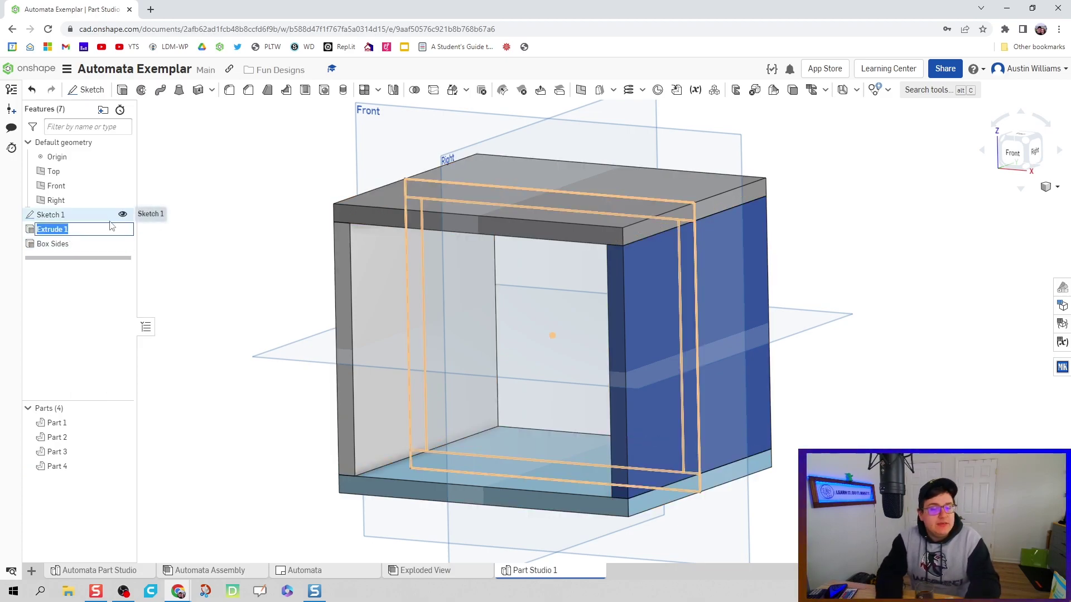
pyautogui.write('Top')
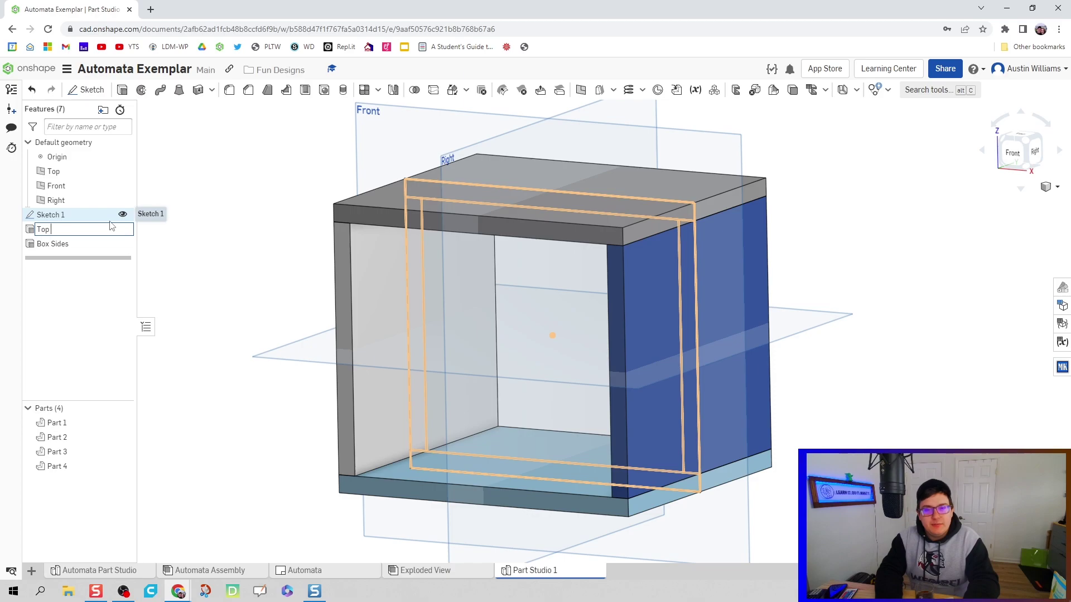
pyautogui.write(' and Bot')
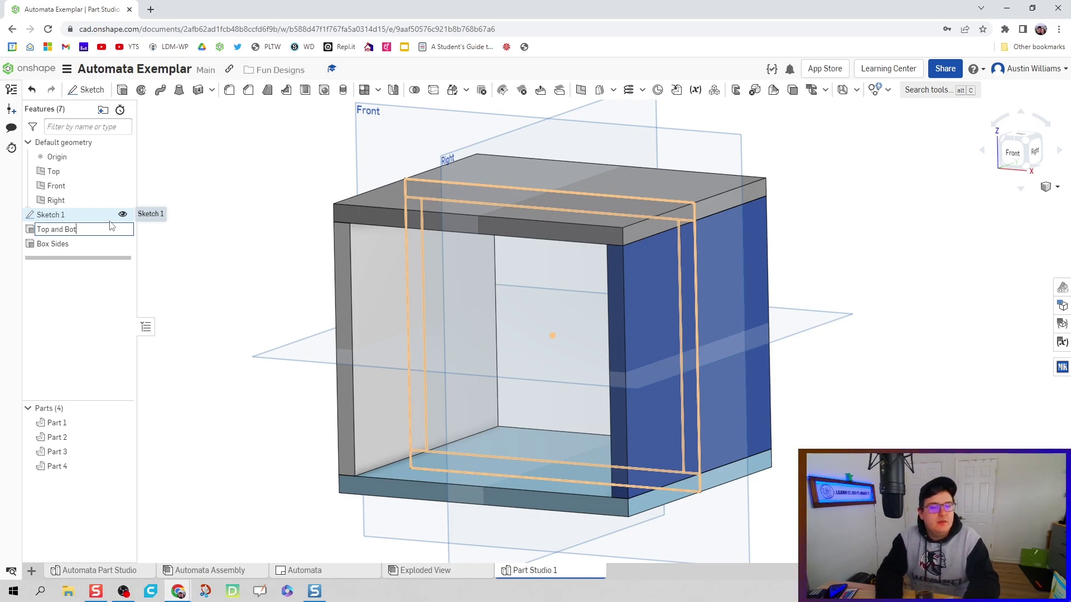
pyautogui.press('BackSpace')
pyautogui.press('BackSpace')
pyautogui.press('BackSpace')
pyautogui.write('Box Top and')
pyautogui.press('Return')
# Step: Rename Sketch 1 to 'Box Sketch'
pyautogui.rightClick(103, 216)
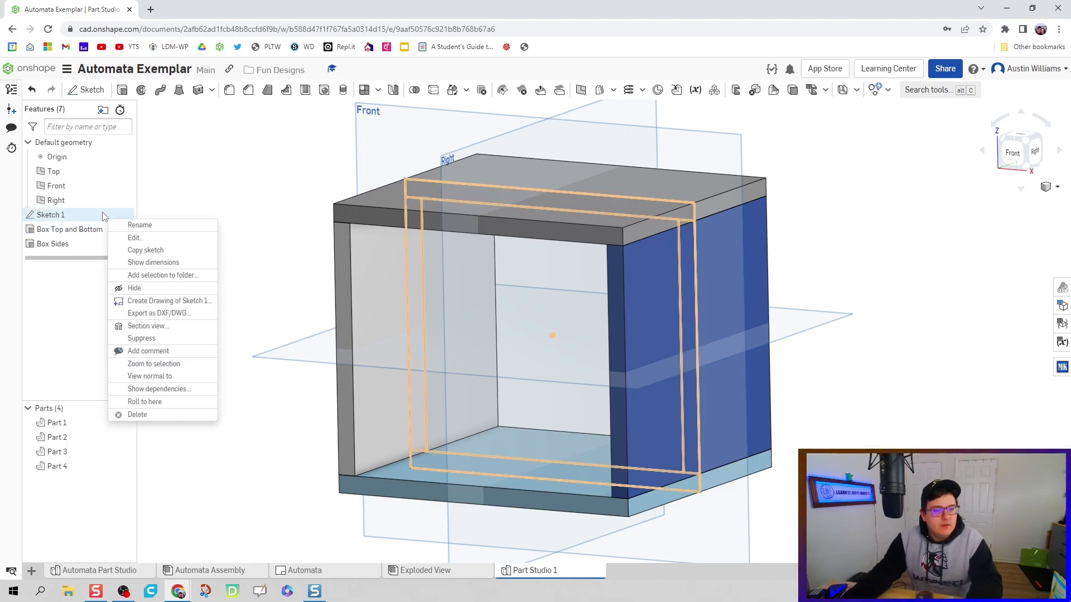
pyautogui.click(153, 225)
pyautogui.write('Box Sketch')
pyautogui.press('Return')
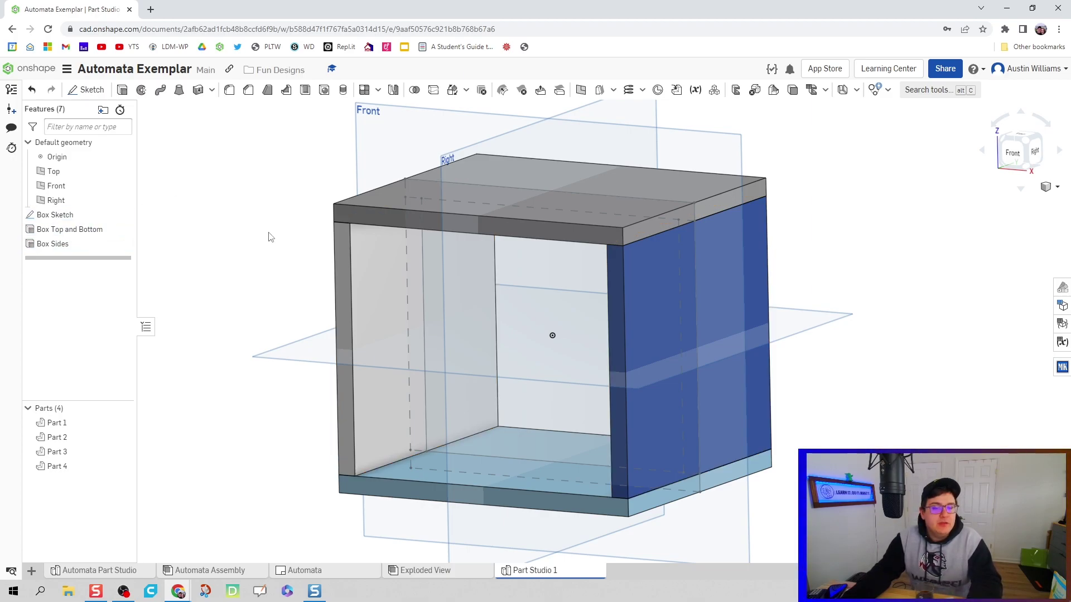
pyautogui.press('Up')
# Step: Extrude the Box Sketch region 0.25 in thick for the back panel
pyautogui.press('Down')
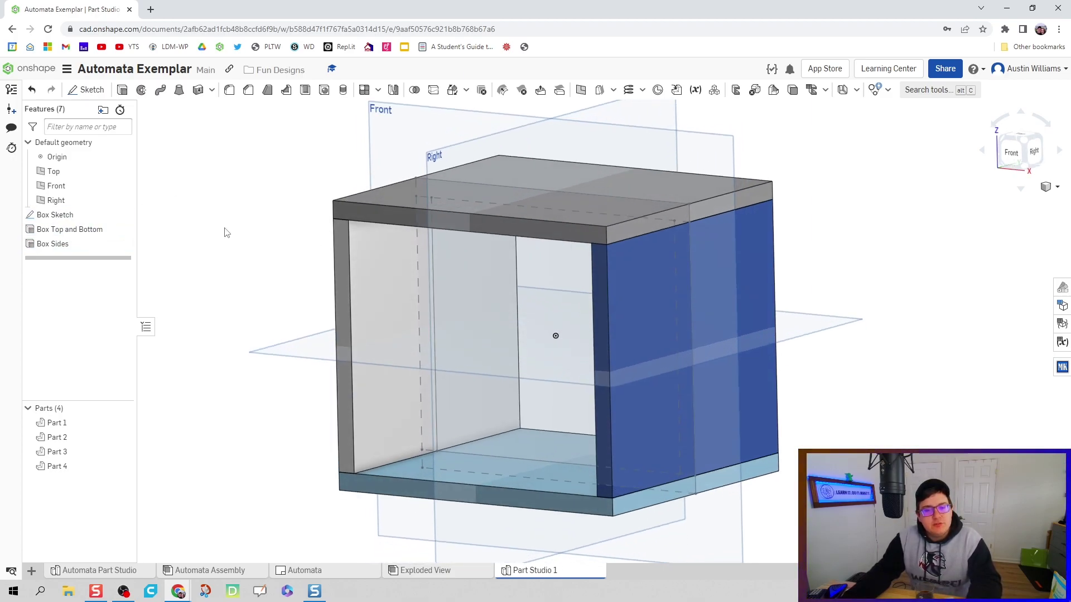
pyautogui.hotkey('shift', 'e')
pyautogui.press('Up')
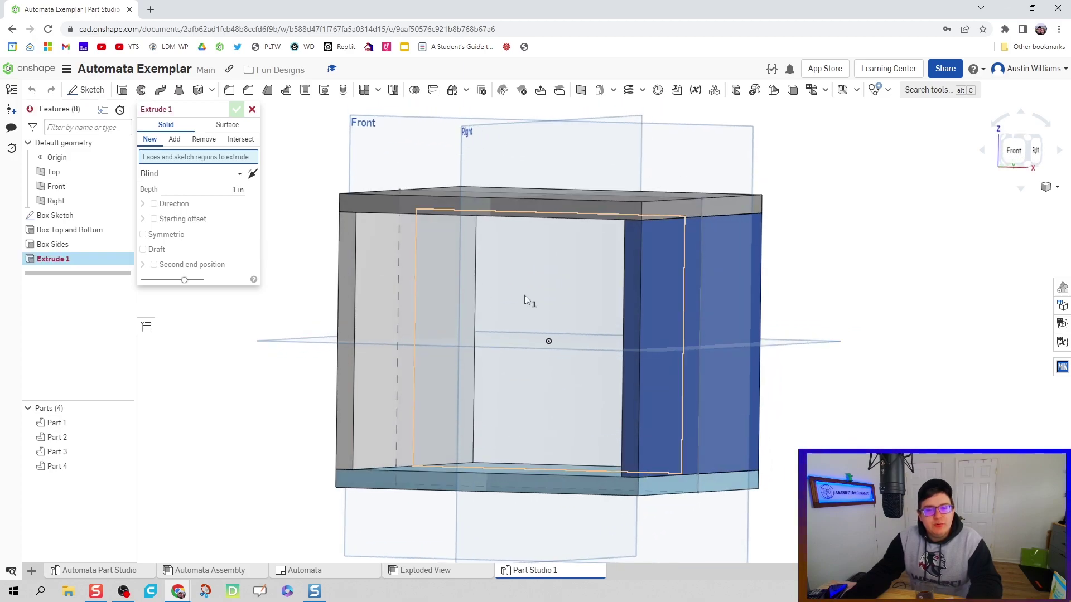
pyautogui.click(524, 295)
pyautogui.press('Up')
pyautogui.press('Left')
pyautogui.press('Left')
pyautogui.press('Down')
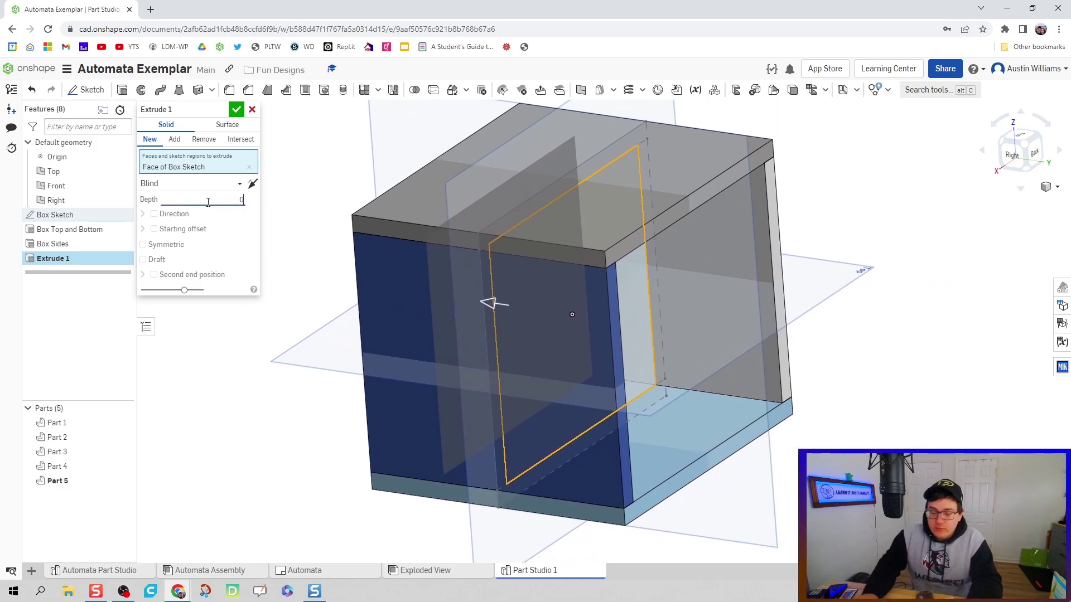
pyautogui.write('0.25')
pyautogui.press('Return')
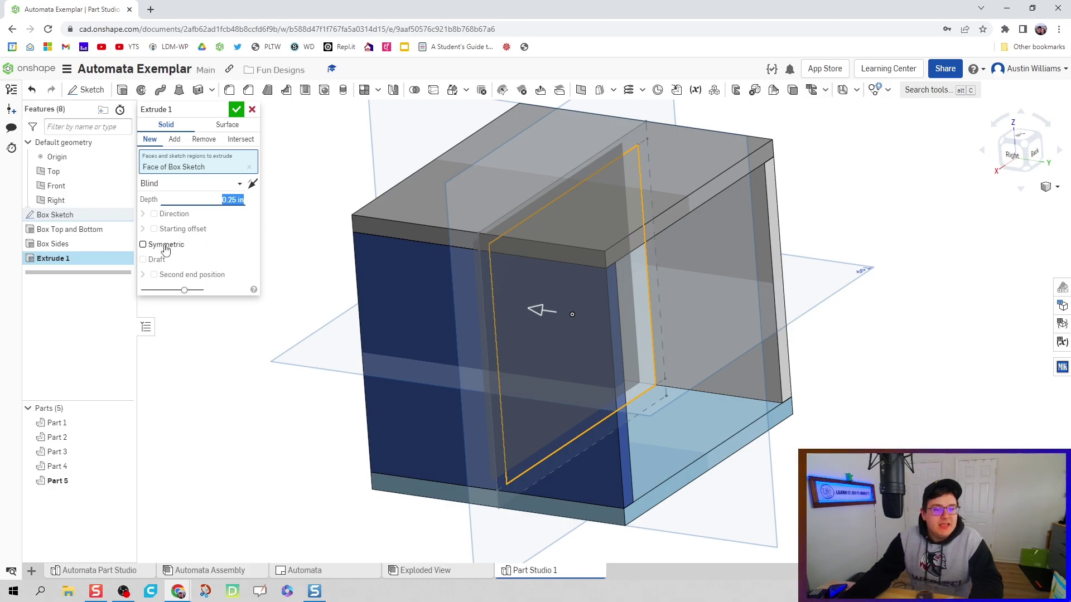
# Step: Give the back panel a flipped 1.75 in starting offset and accept it as Part 5
pyautogui.click(154, 229)
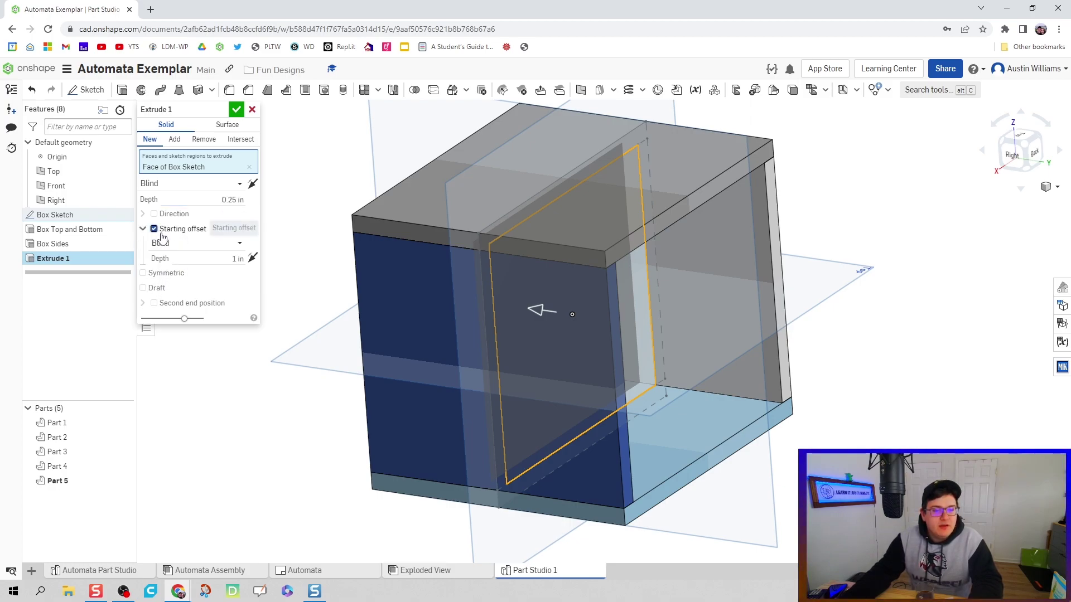
pyautogui.click(191, 259)
pyautogui.click(253, 258)
pyautogui.click(226, 259)
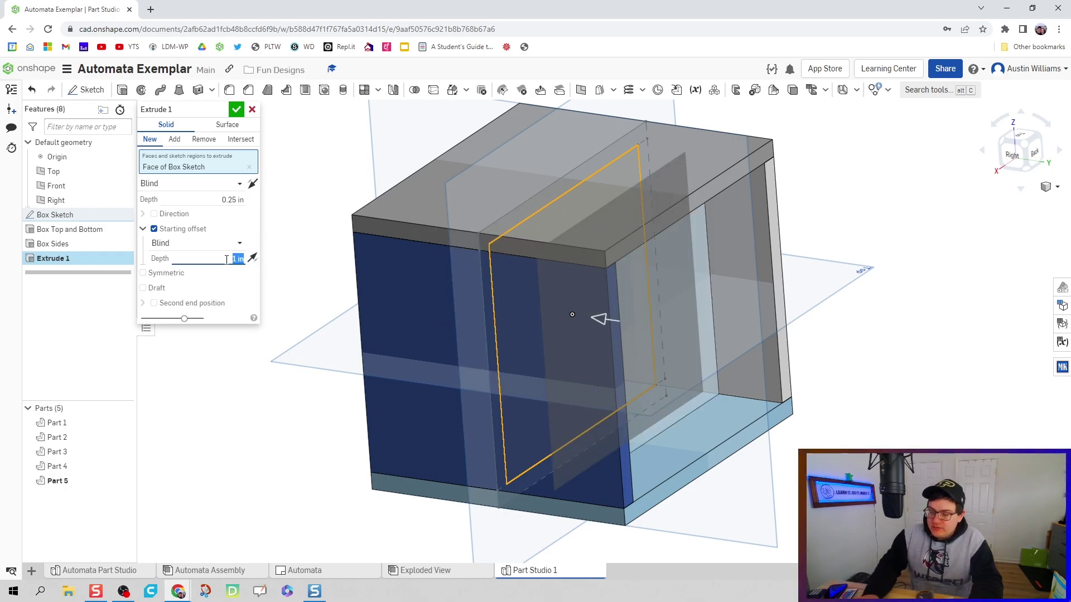
pyautogui.write('1.75')
pyautogui.press('Return')
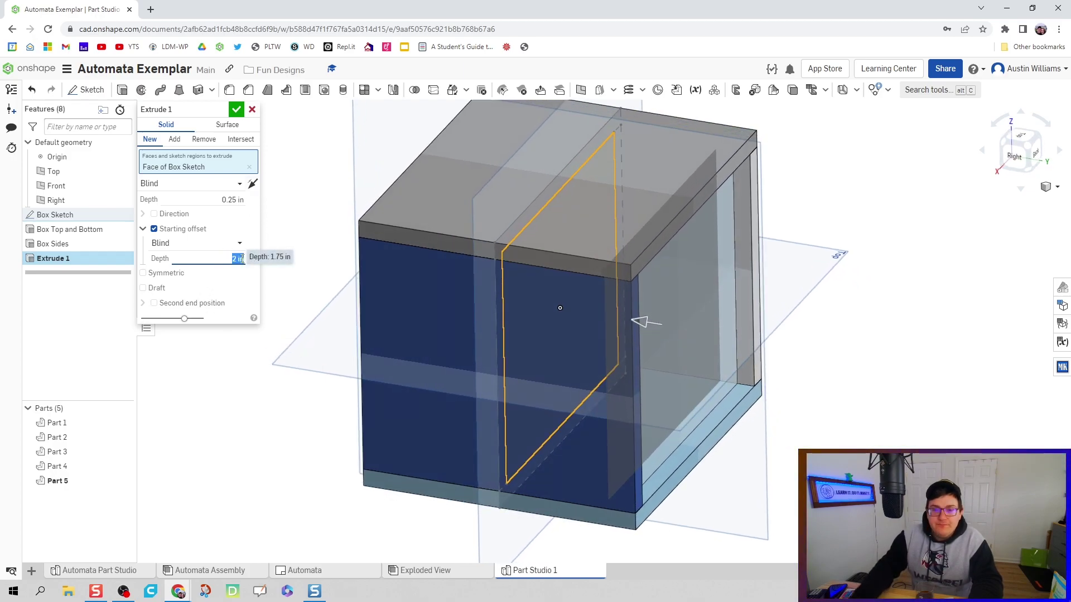
pyautogui.click(237, 109)
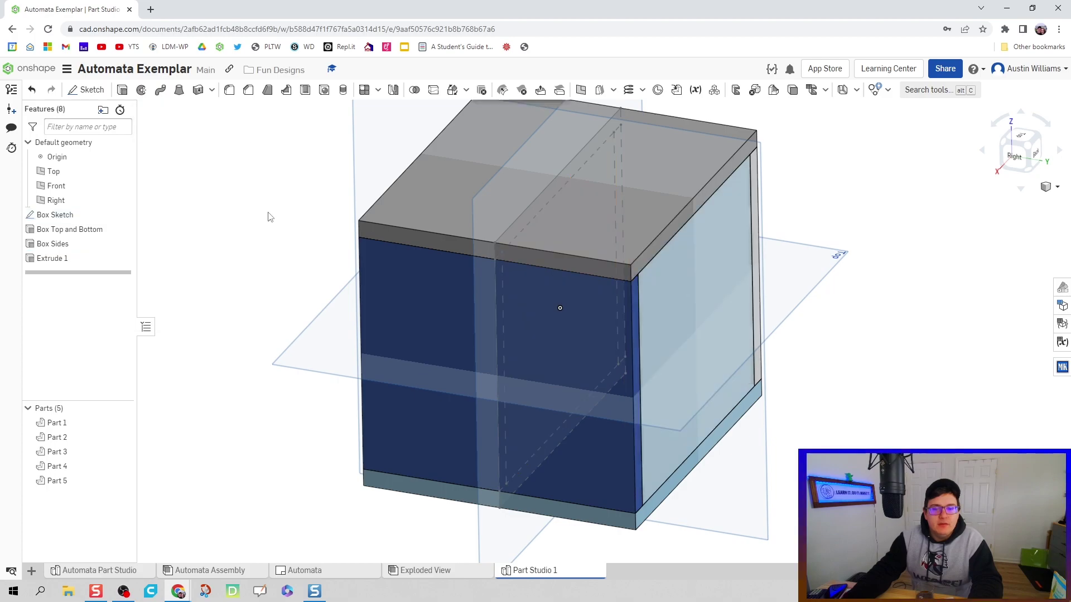
pyautogui.moveTo(269, 216); pyautogui.dragTo(422, 186, button='right')
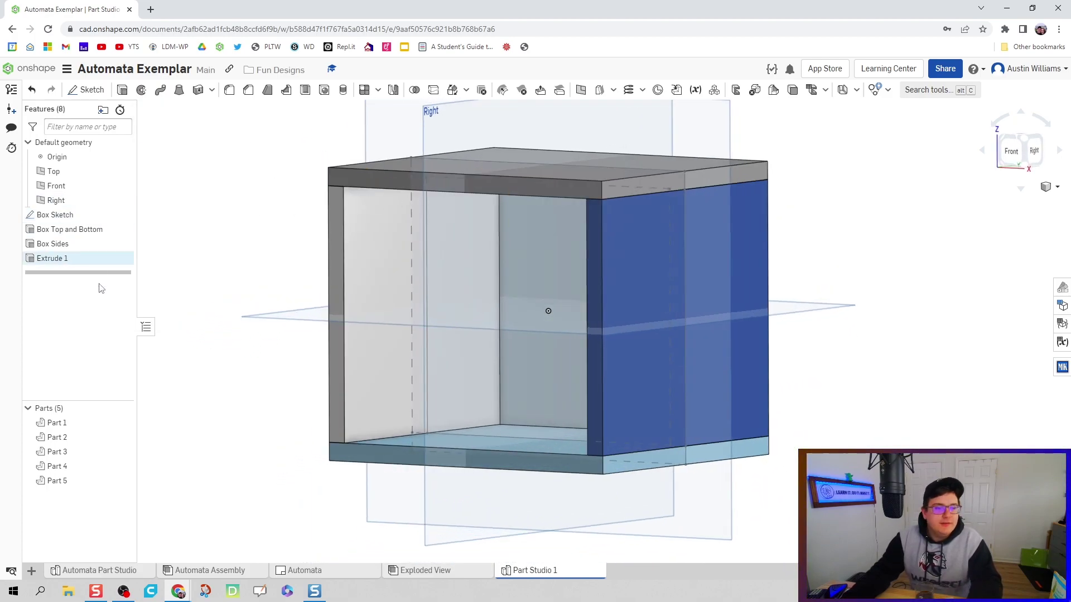
pyautogui.rightClick(96, 261)
pyautogui.click(143, 278)
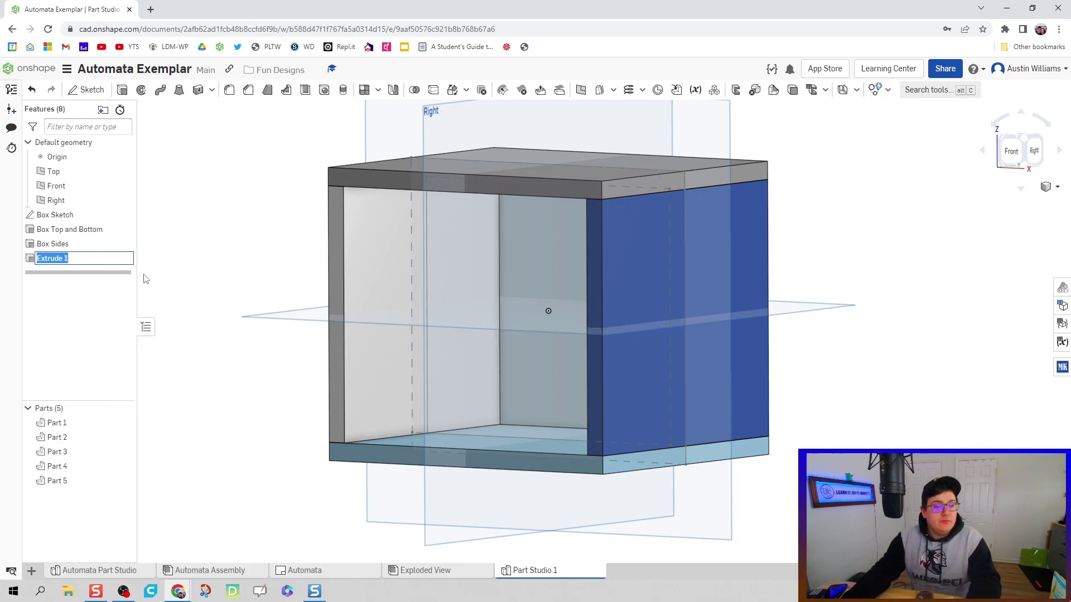
pyautogui.write('Box')
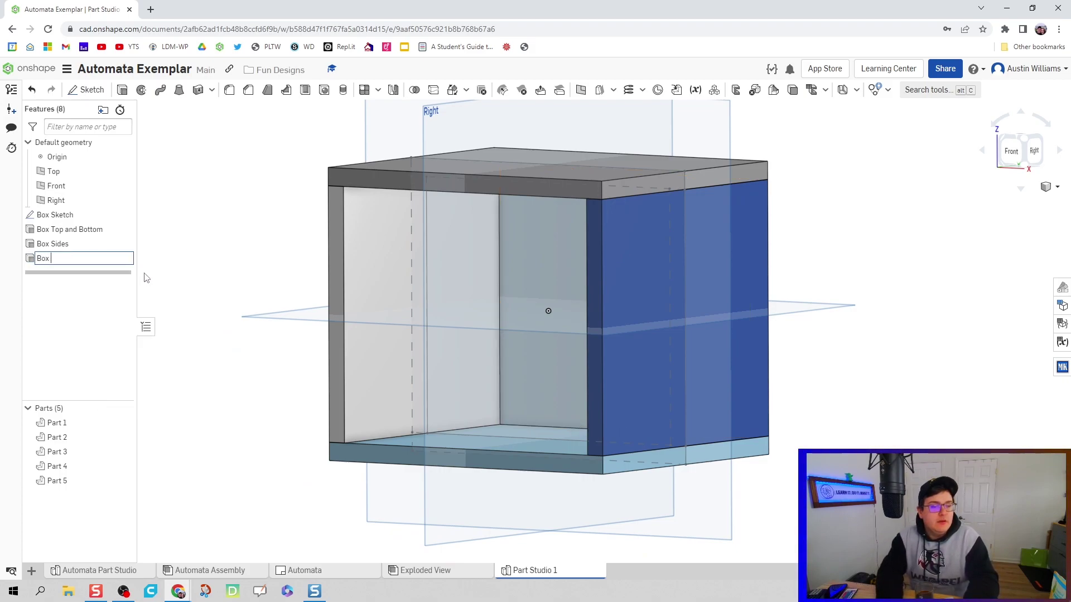
pyautogui.write(' Back')
pyautogui.press('Return')
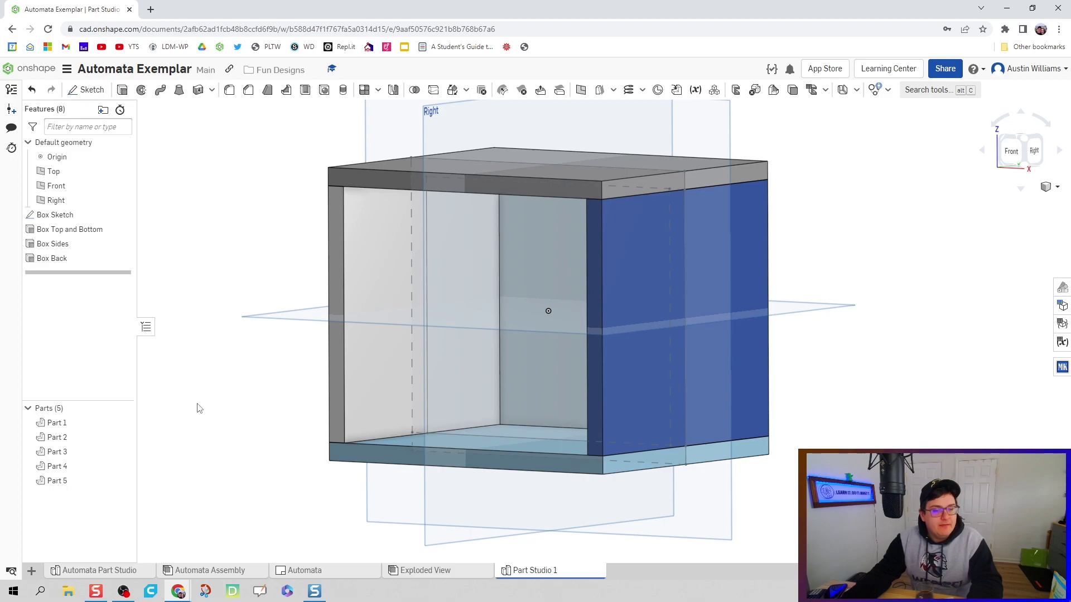
pyautogui.scroll(-2, 215, 341)
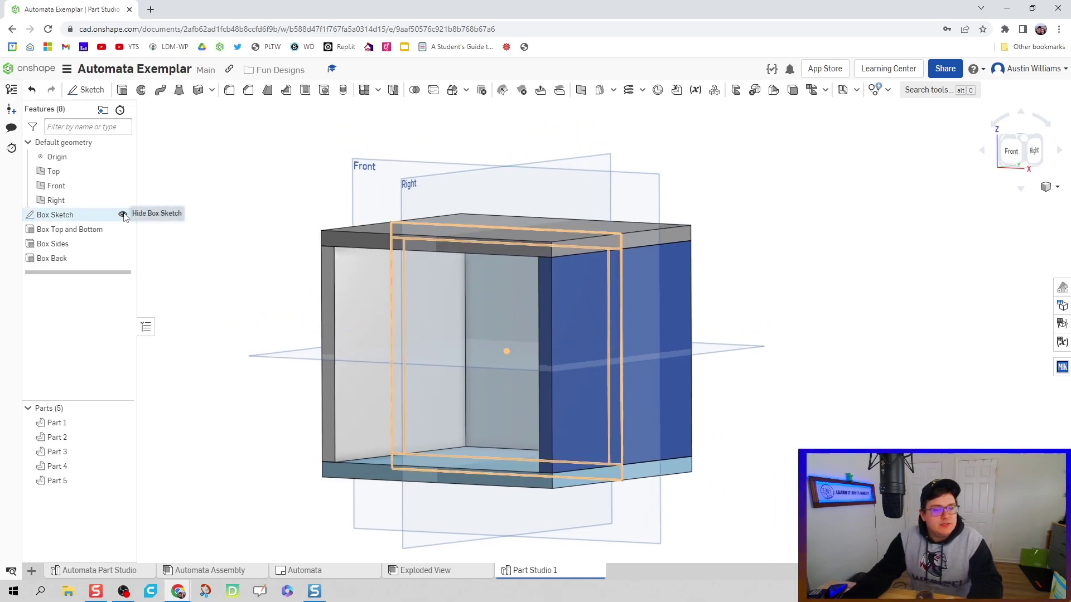
pyautogui.click(123, 215)
pyautogui.click(122, 201)
pyautogui.click(122, 185)
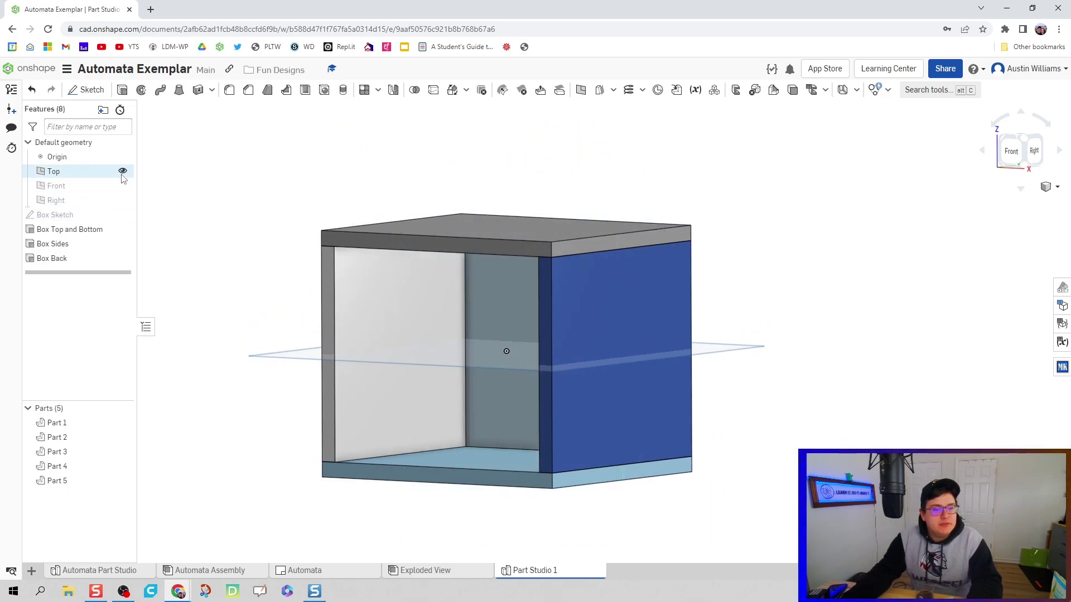
pyautogui.click(123, 171)
pyautogui.moveTo(251, 208); pyautogui.dragTo(296, 196, button='middle')
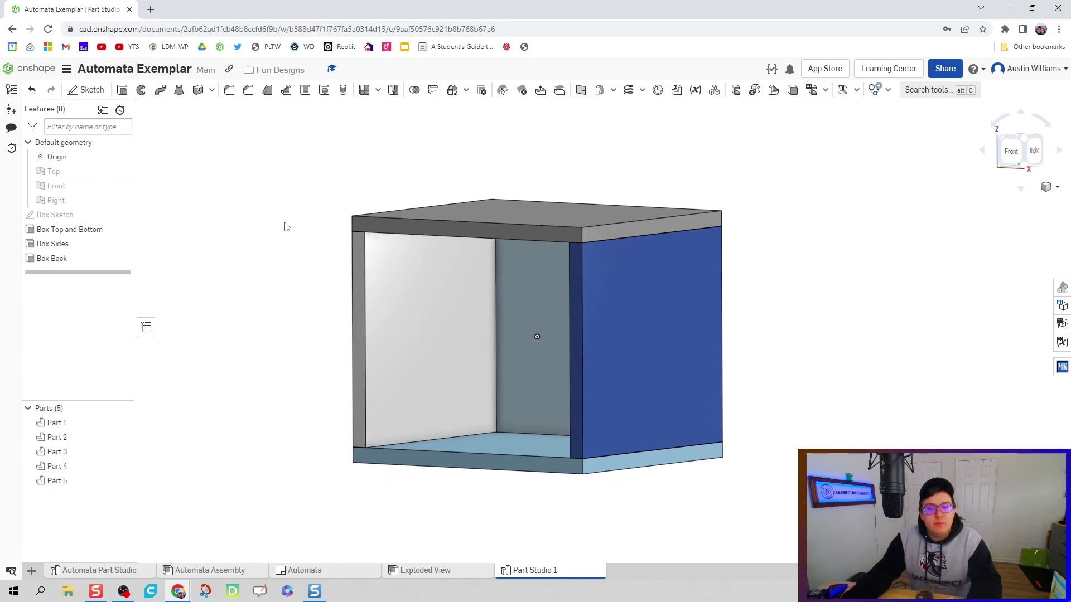
pyautogui.moveTo(285, 227); pyautogui.dragTo(288, 227, button='right')
pyautogui.moveTo(284, 281)
pyautogui.mouseDown(button='middle')
pyautogui.moveTo(318, 301)
pyautogui.moveTo(203, 356)
pyautogui.mouseUp(button='middle')
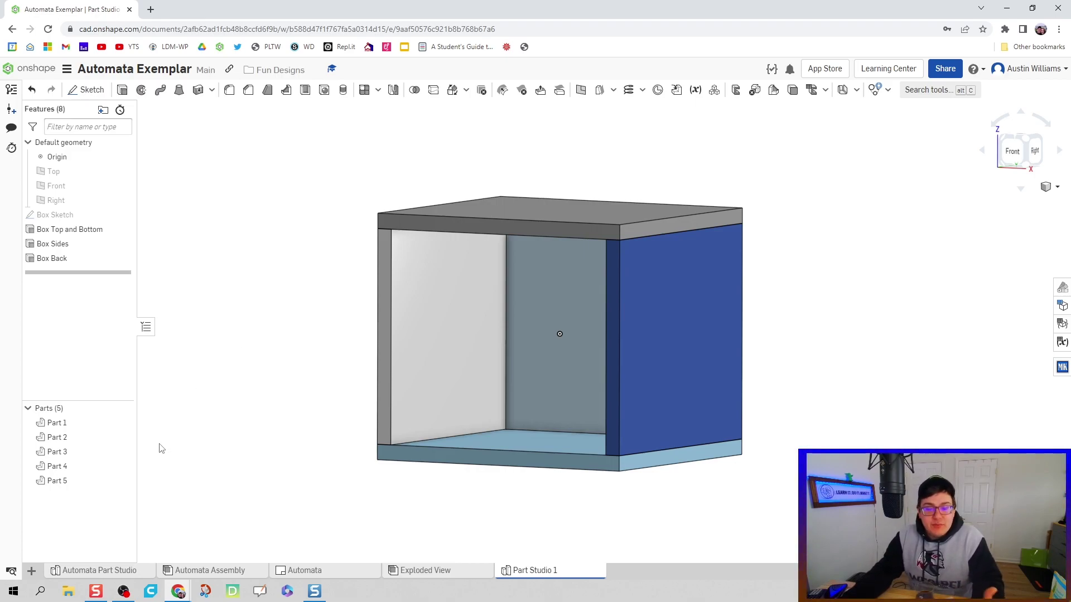
# Step: Rename Part 1 to Box Bottom and Part 2 to Box Top
pyautogui.rightClick(99, 423)
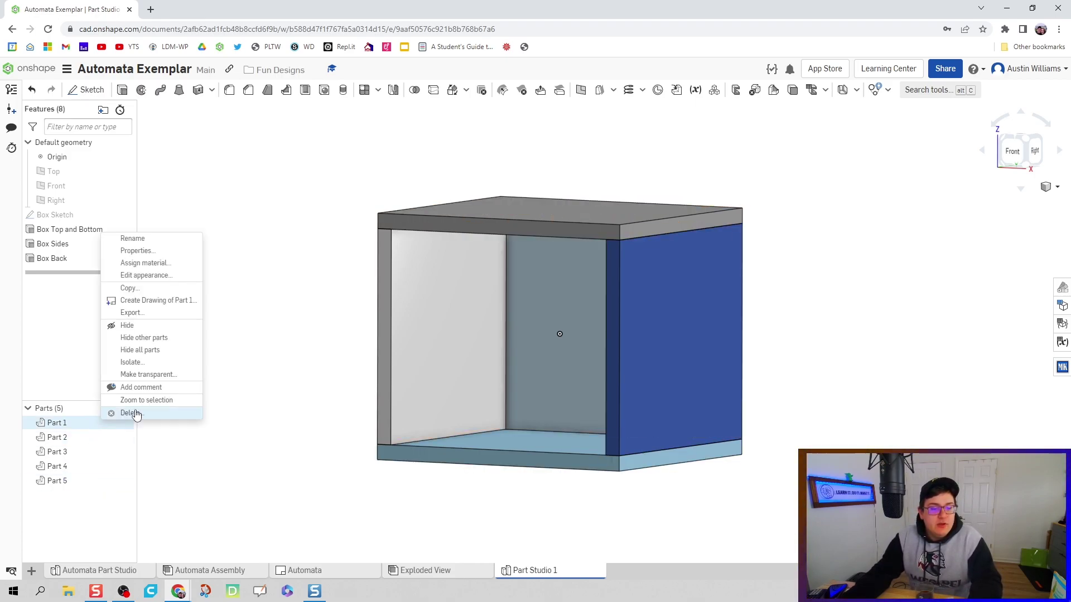
pyautogui.click(170, 239)
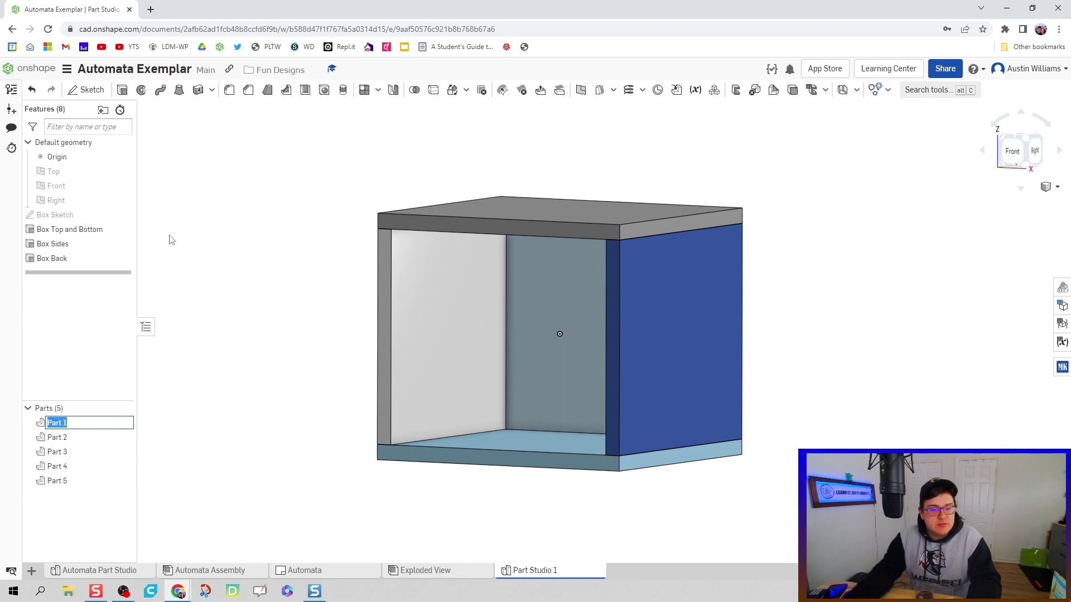
pyautogui.press('Escape')
pyautogui.click(60, 423)
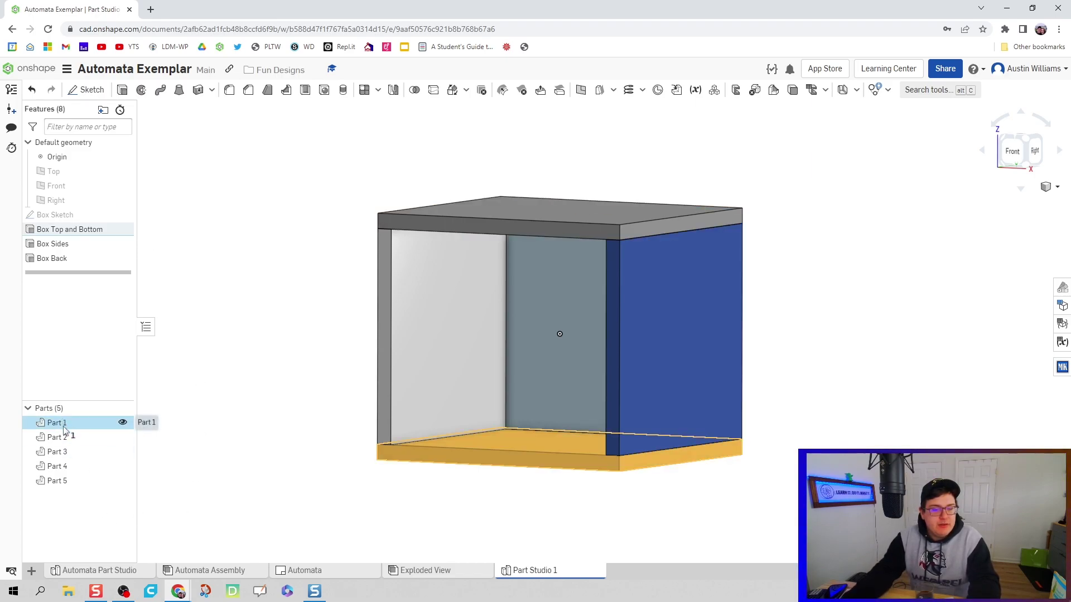
pyautogui.rightClick(114, 425)
pyautogui.click(170, 248)
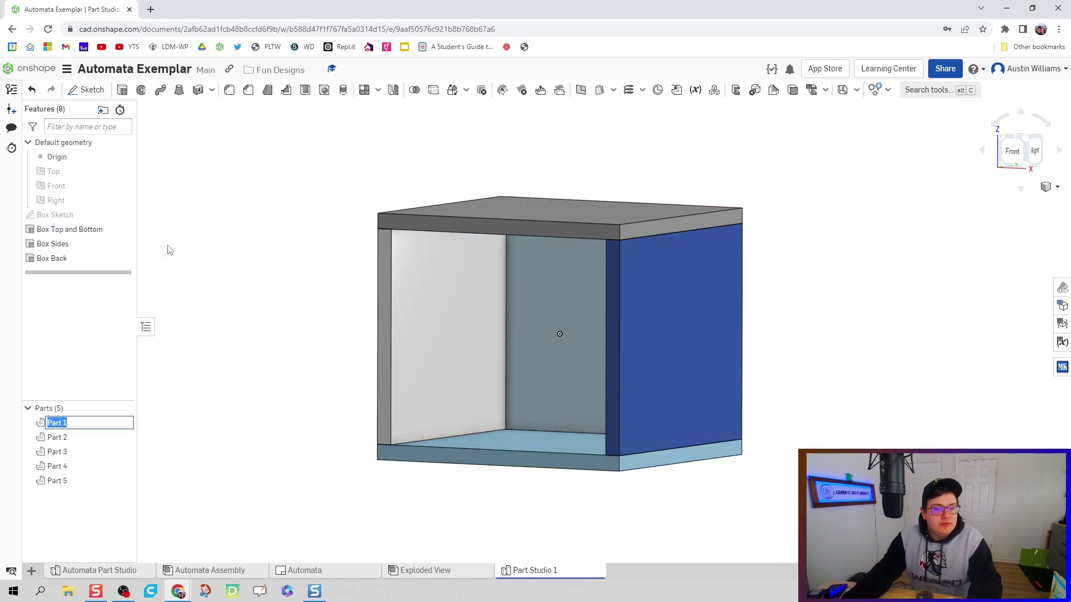
pyautogui.write('Box Bottom')
pyautogui.press('Return')
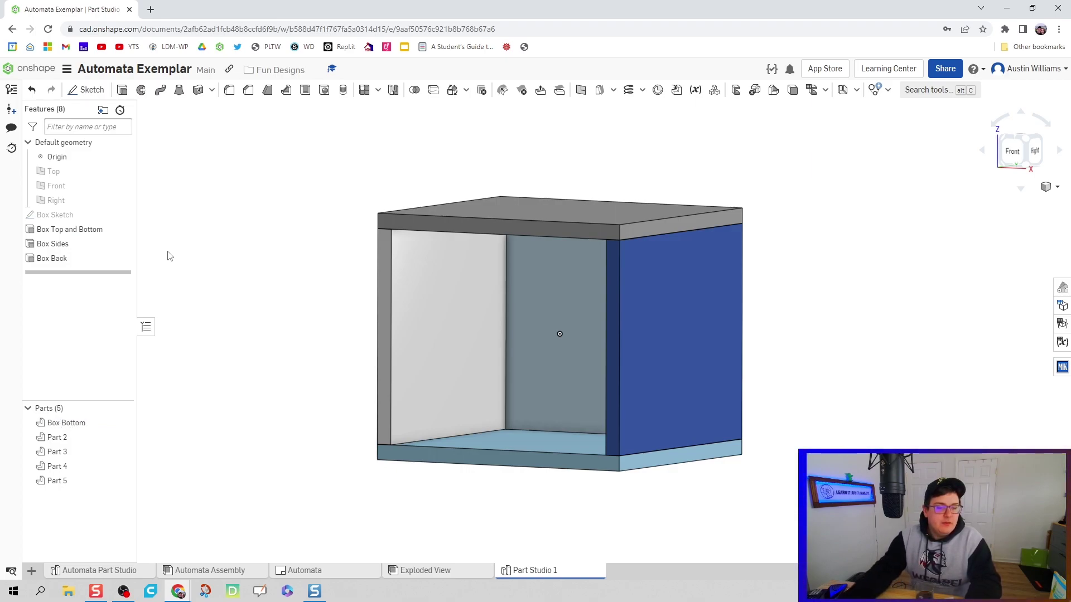
pyautogui.rightClick(74, 437)
pyautogui.click(115, 249)
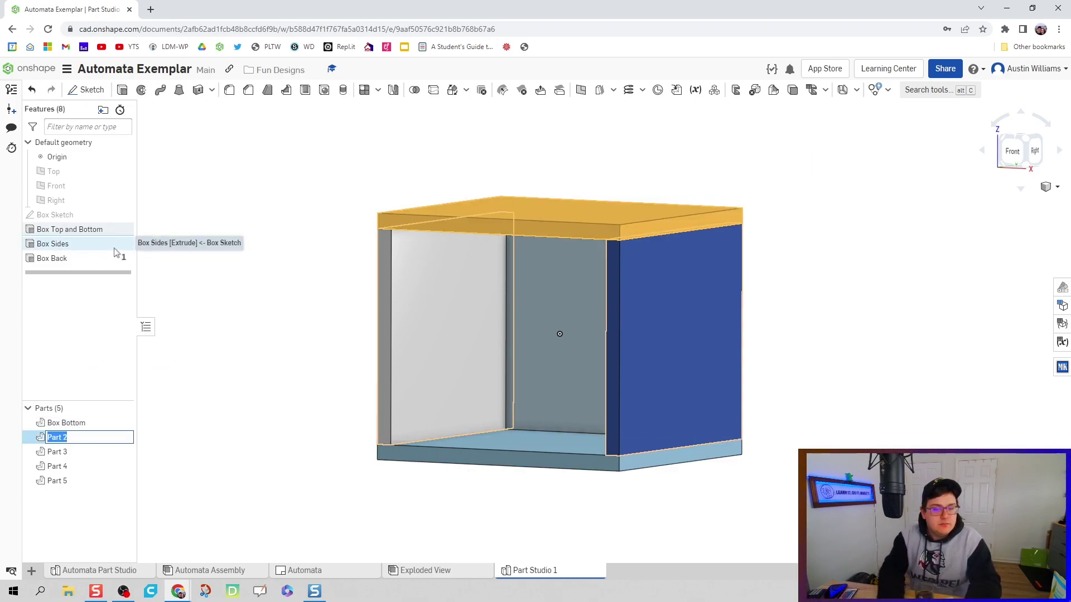
pyautogui.write('Box Top')
pyautogui.press('Return')
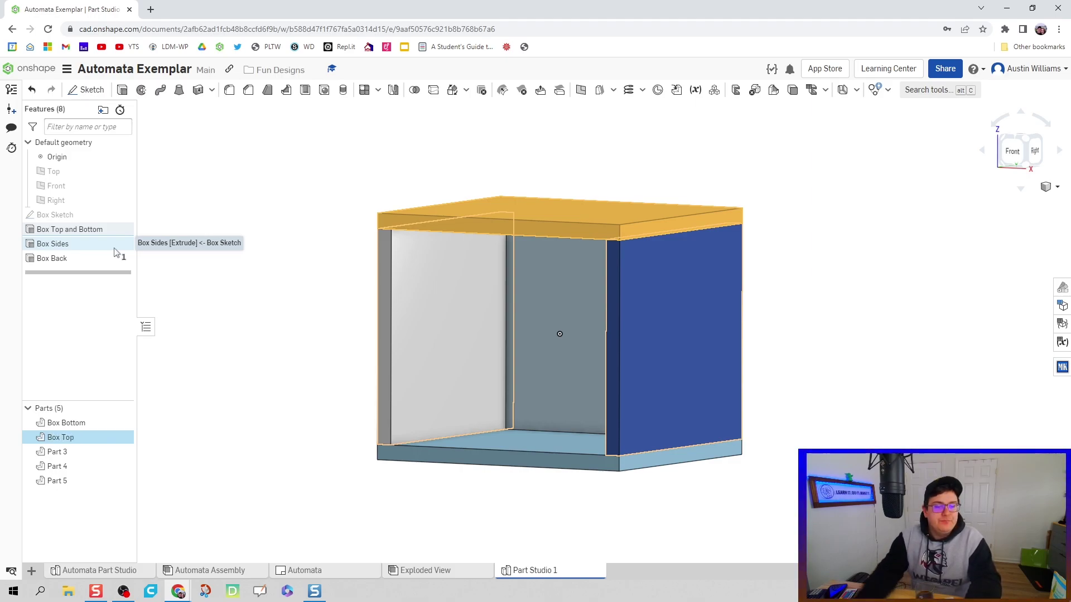
# Step: Rename Part 3 to Box Right and Part 4 to Box Left
pyautogui.rightClick(100, 451)
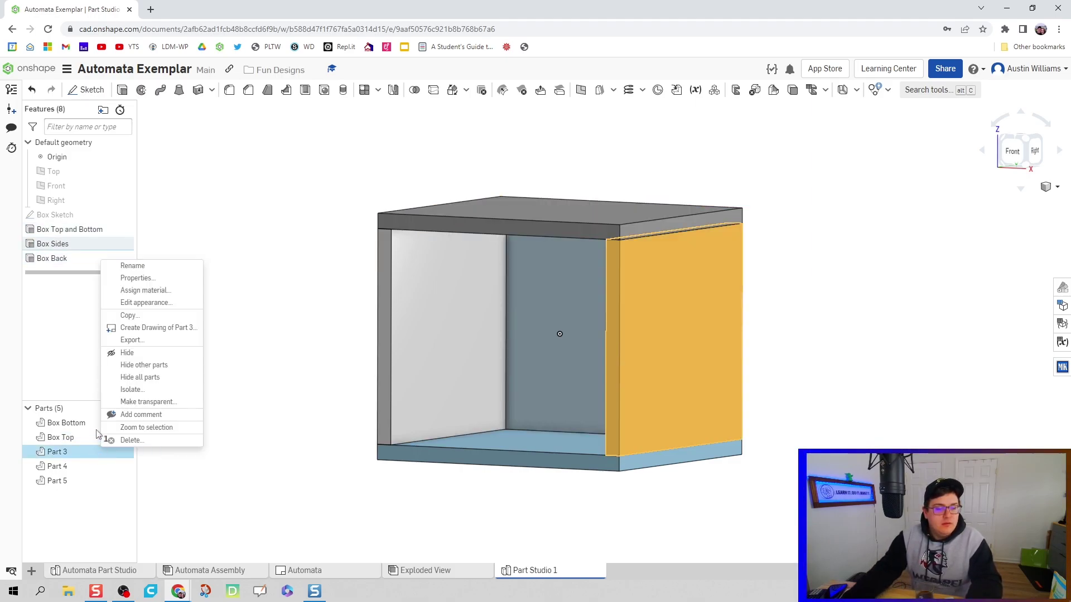
pyautogui.click(133, 266)
pyautogui.write('Box Ri')
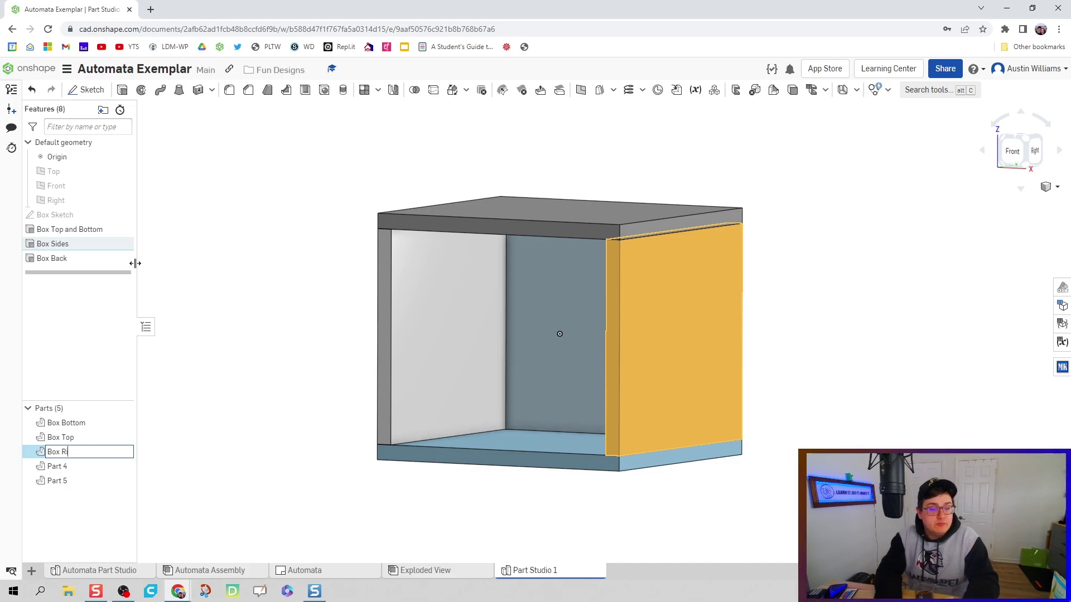
pyautogui.write('ght')
pyautogui.press('Return')
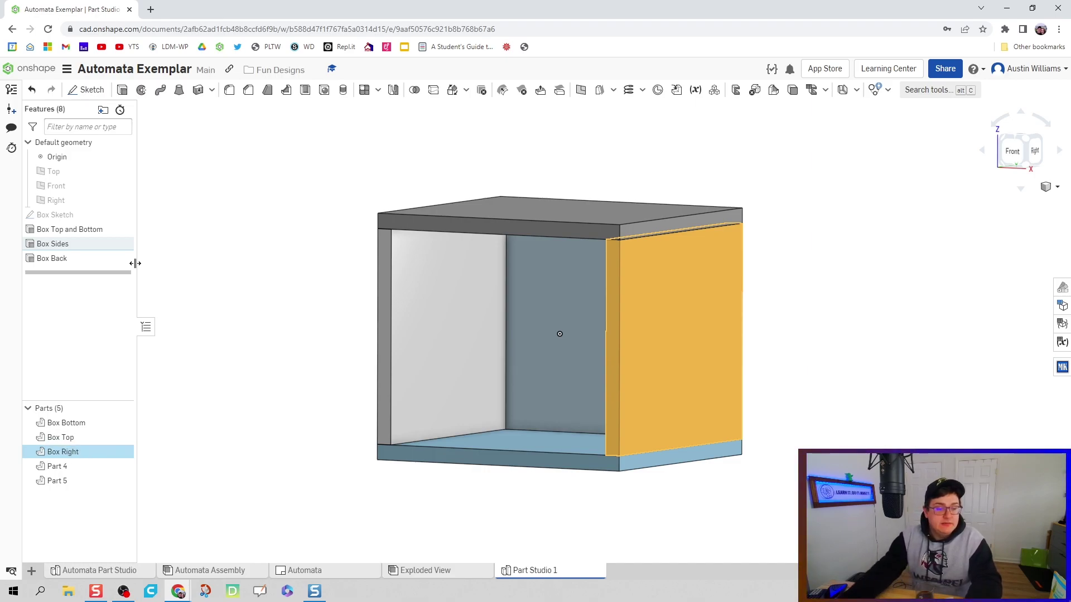
pyautogui.rightClick(88, 467)
pyautogui.click(121, 281)
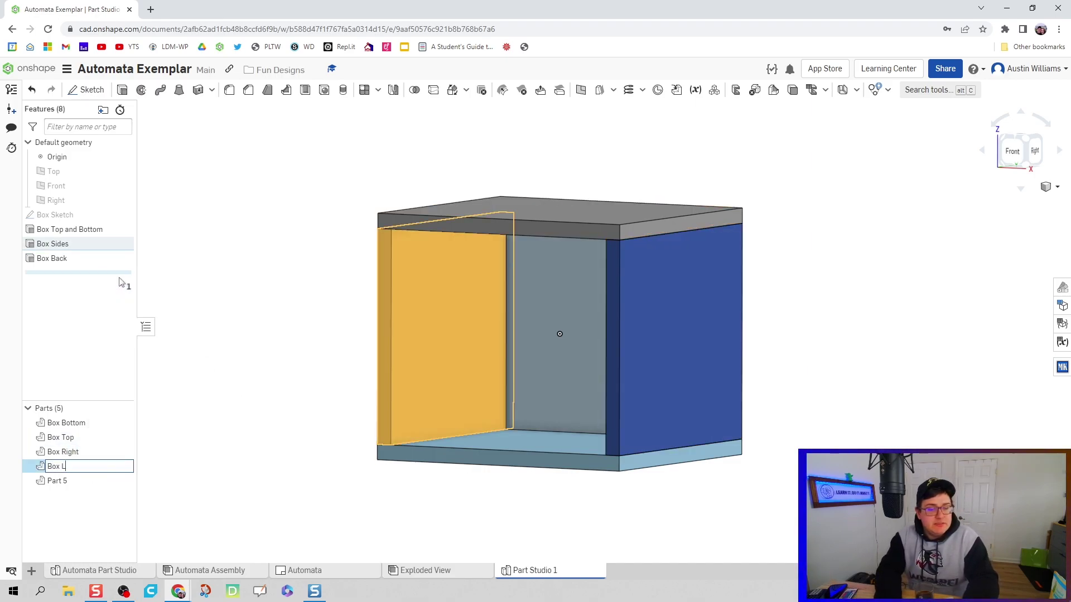
pyautogui.write('Box Left')
pyautogui.press('Return')
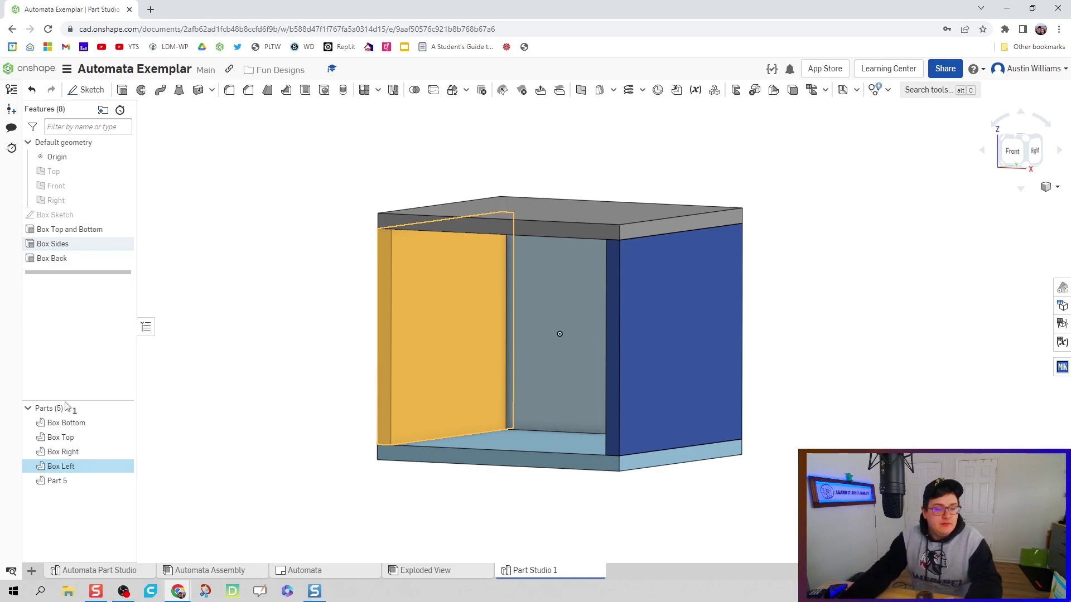
# Step: Rename Part 5 to Box Back, correcting the 'Box Bacc' typo
pyautogui.click(73, 452)
pyautogui.click(96, 481)
pyautogui.rightClick(96, 481)
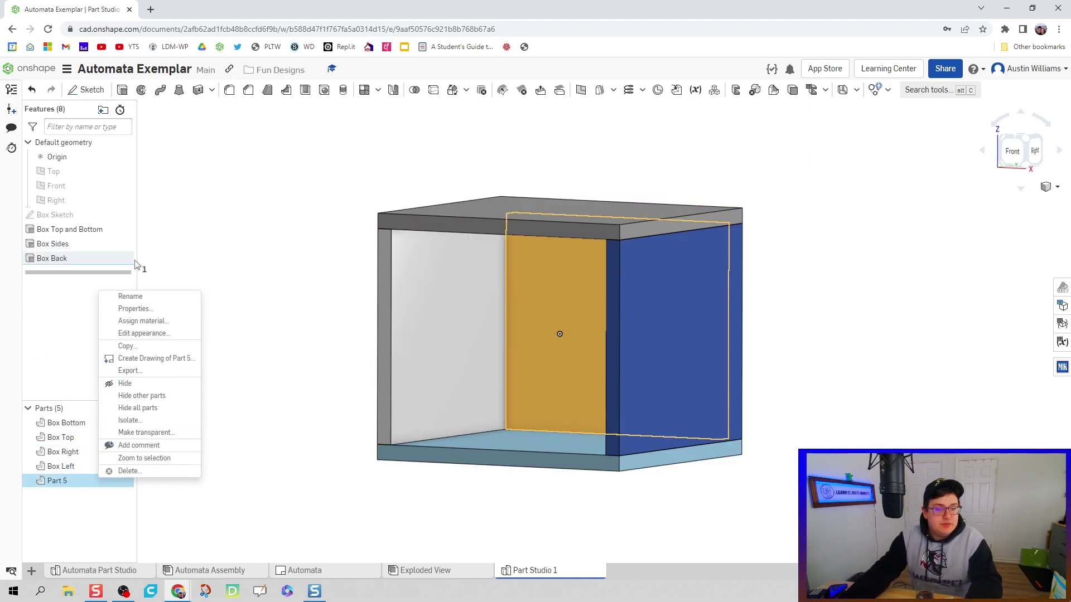
pyautogui.click(130, 297)
pyautogui.write('Box Bacc')
pyautogui.press('Return')
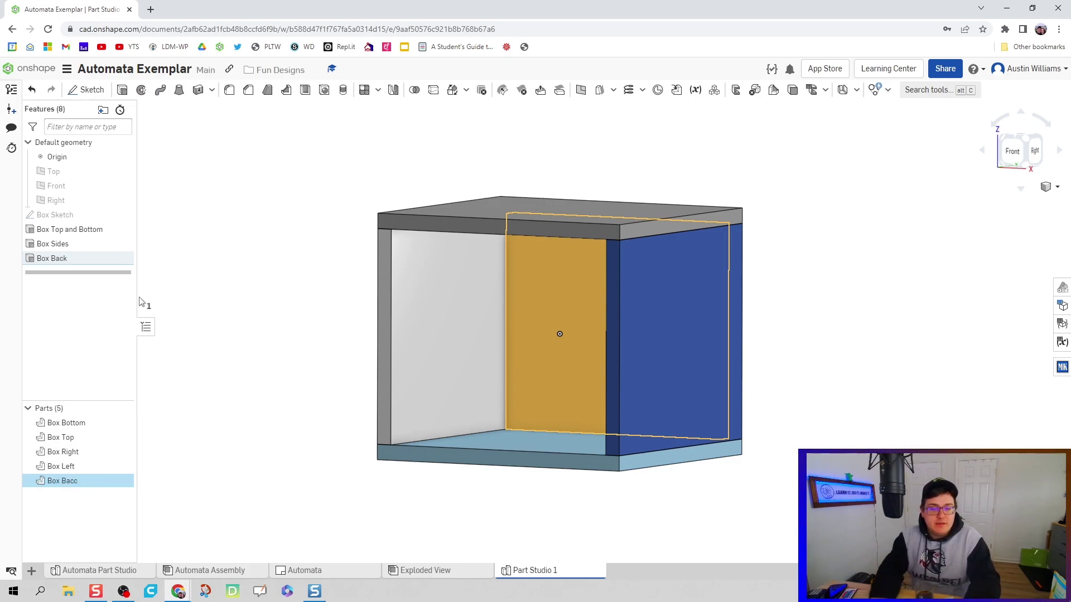
pyautogui.rightClick(84, 483)
pyautogui.click(111, 297)
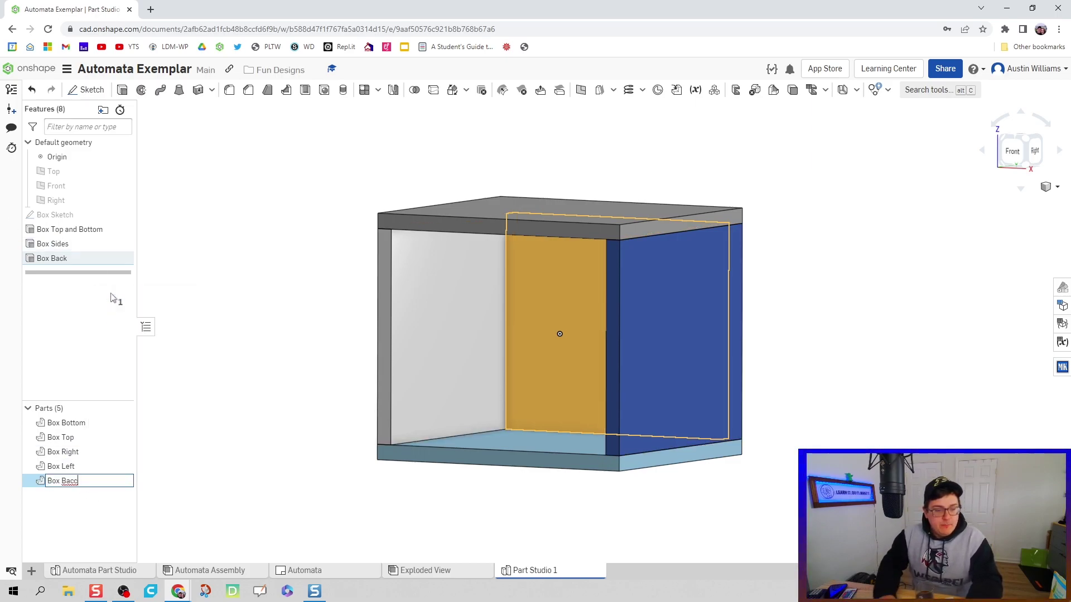
pyautogui.press('BackSpace')
pyautogui.press('Return')
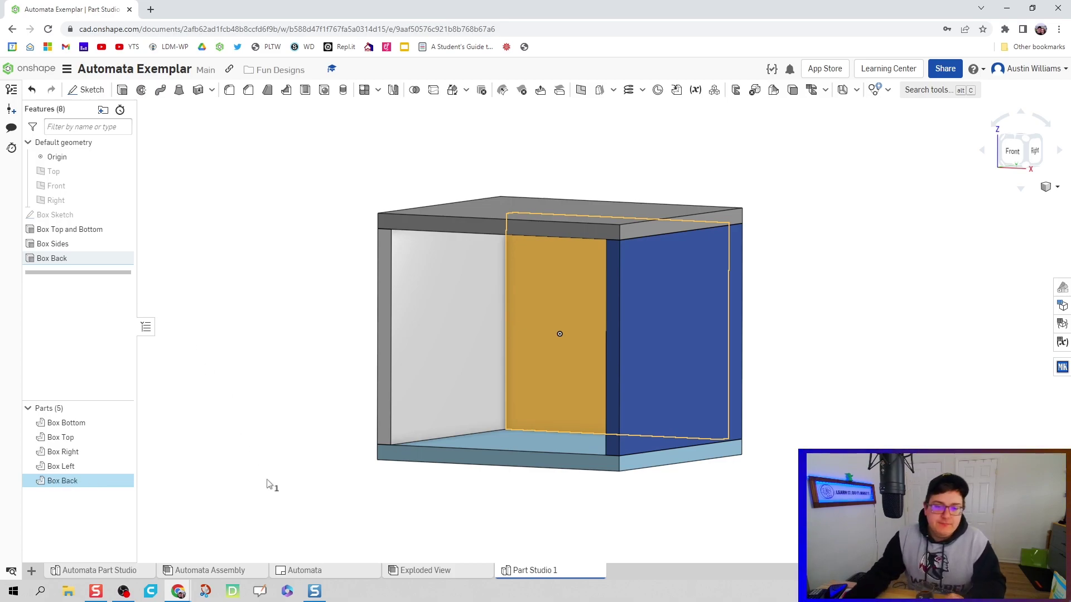
pyautogui.click(272, 484)
pyautogui.moveTo(377, 420); pyautogui.dragTo(424, 430, button='right')
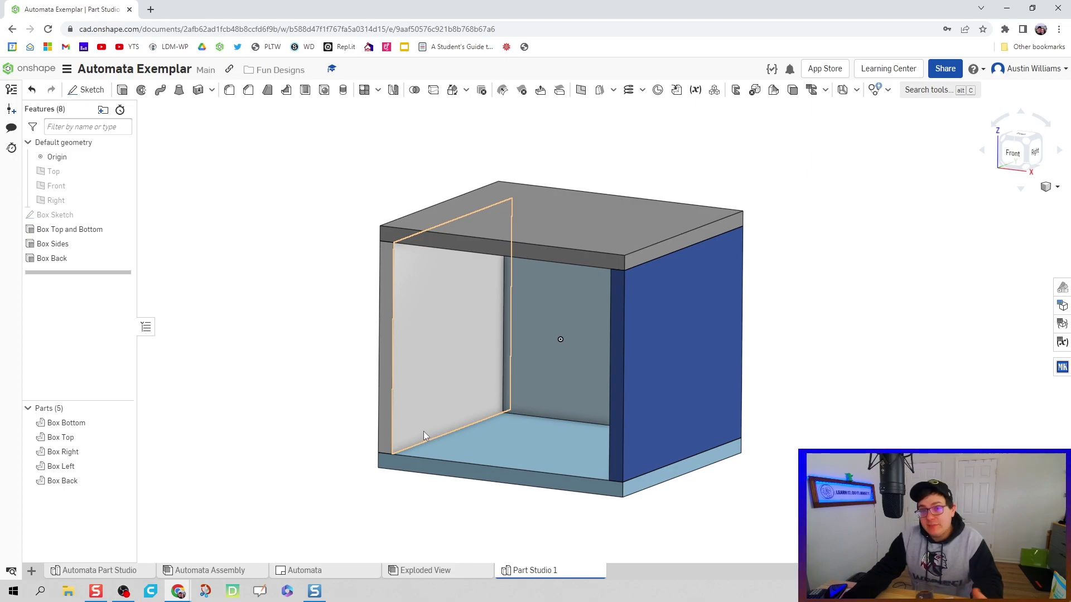
# Step: Select Box Bottom through Box Back and assign them Medium Density Fiberboard (MDF) material
pyautogui.click(81, 424)
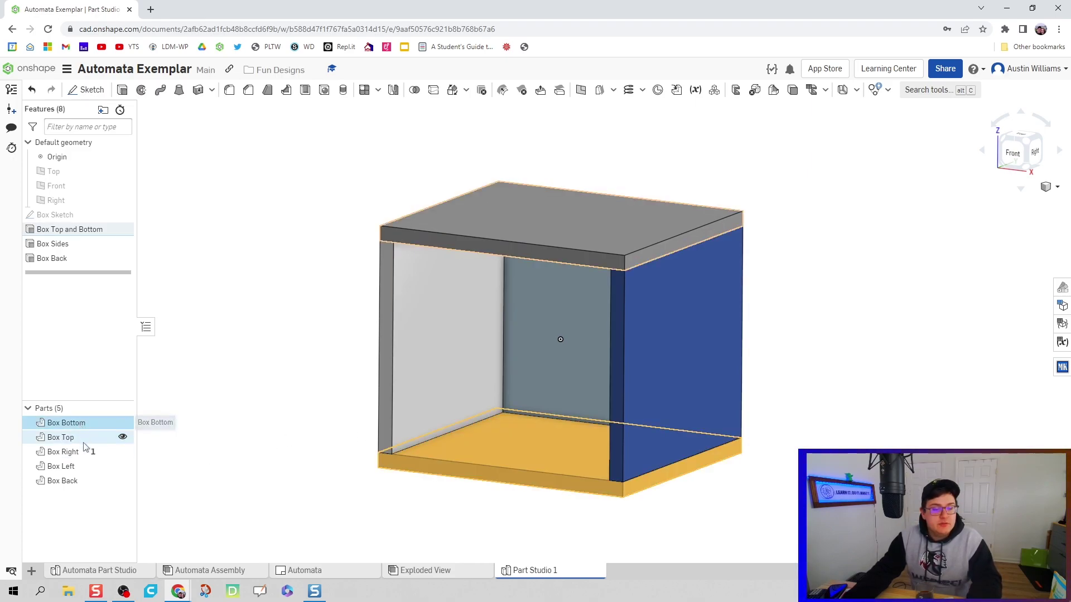
pyautogui.keyDown('shift'); pyautogui.click(90, 483); pyautogui.keyUp('shift')
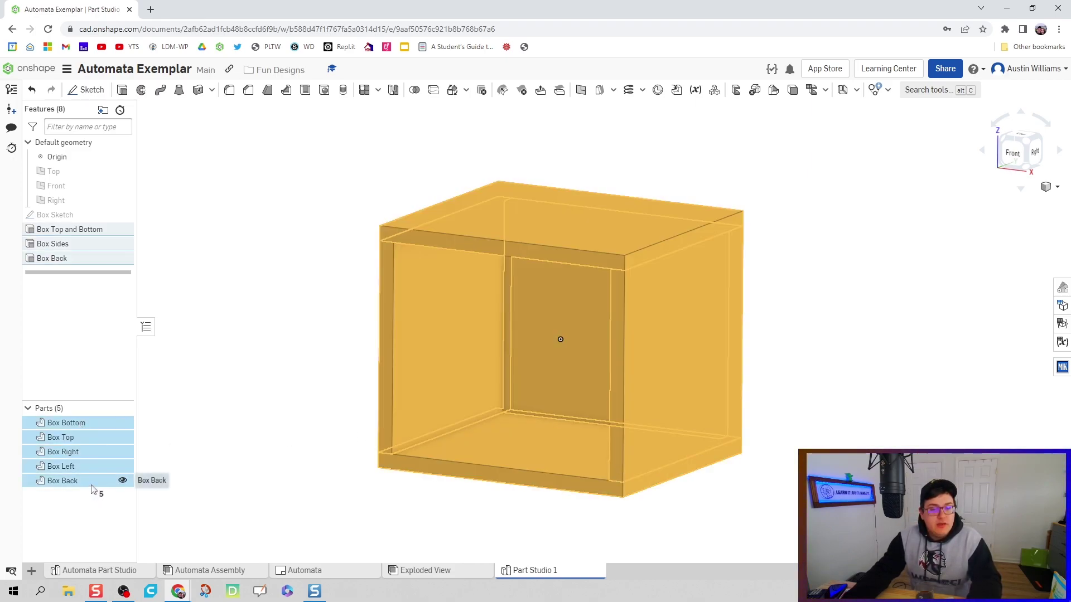
pyautogui.rightClick(92, 470)
pyautogui.click(176, 363)
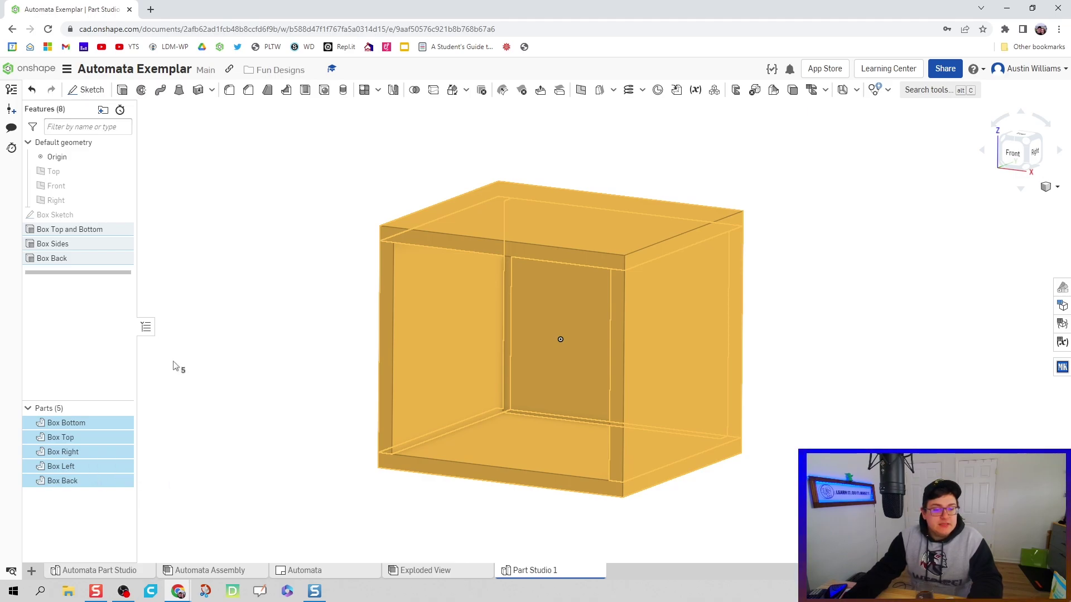
pyautogui.click(206, 428)
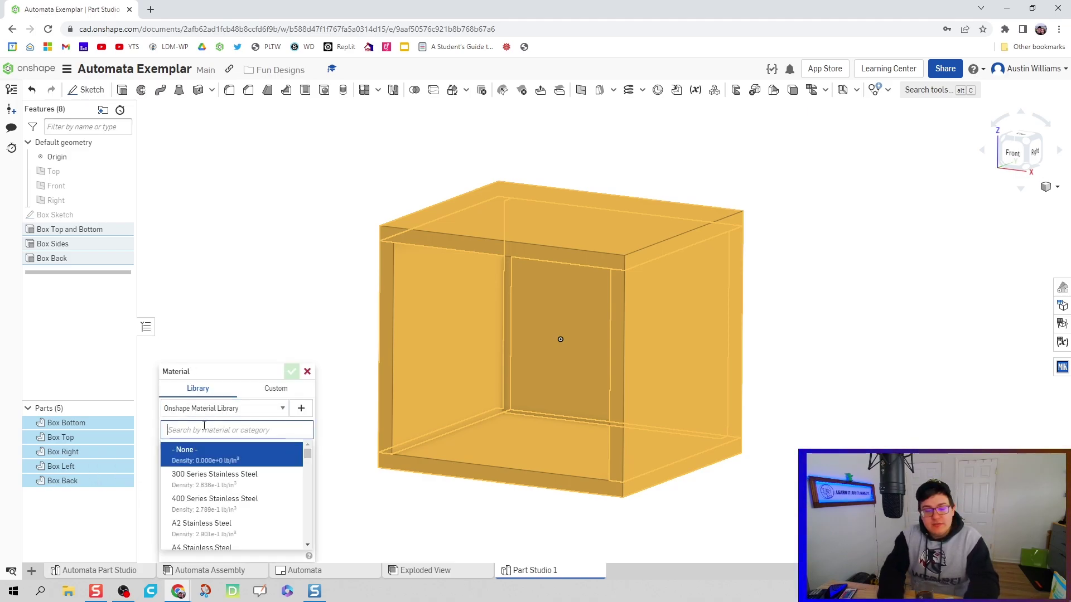
pyautogui.write('med')
pyautogui.press('Return')
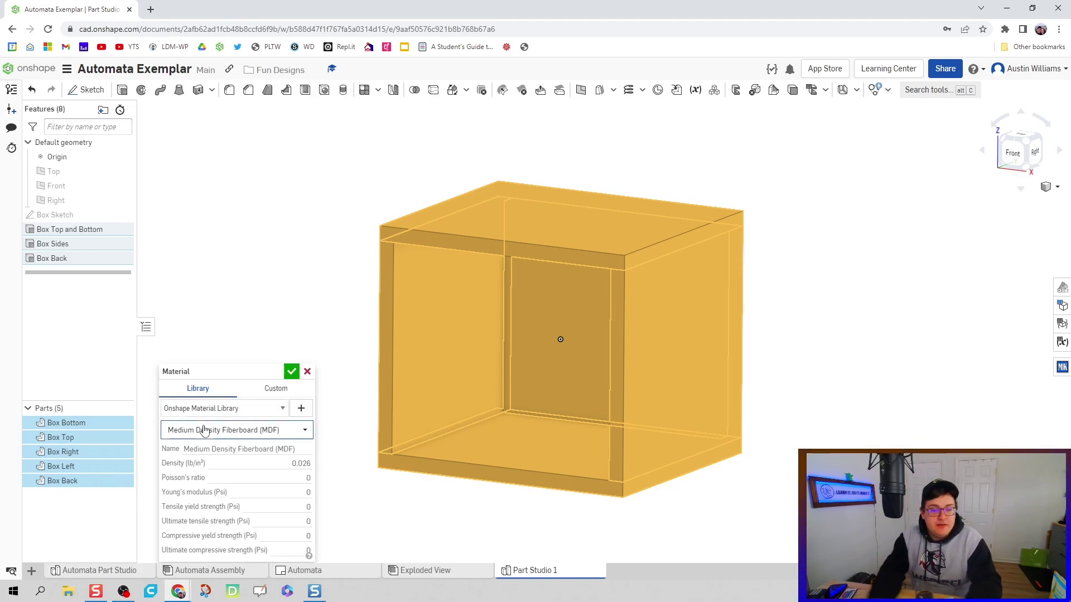
pyautogui.click(291, 371)
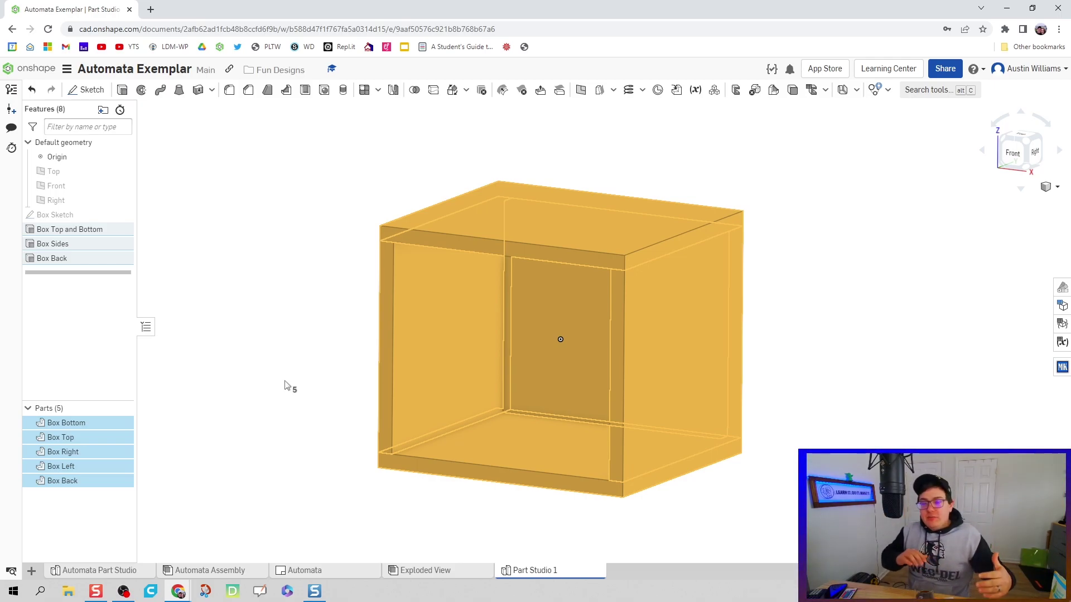
pyautogui.click(321, 396)
pyautogui.click(67, 422)
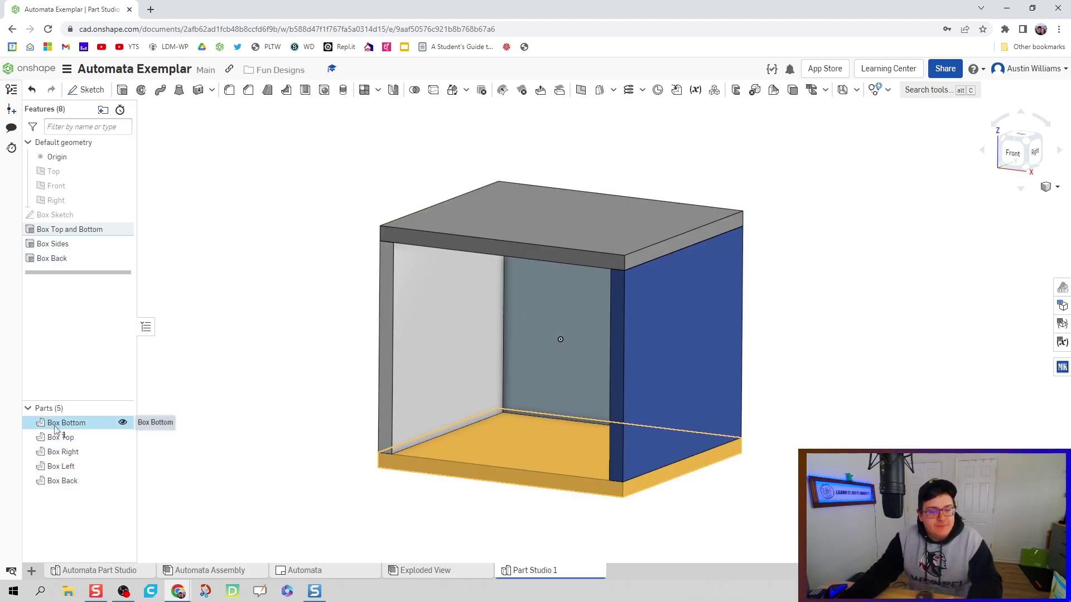
pyautogui.keyDown('shift'); pyautogui.click(83, 483); pyautogui.keyUp('shift')
pyautogui.rightClick(83, 481)
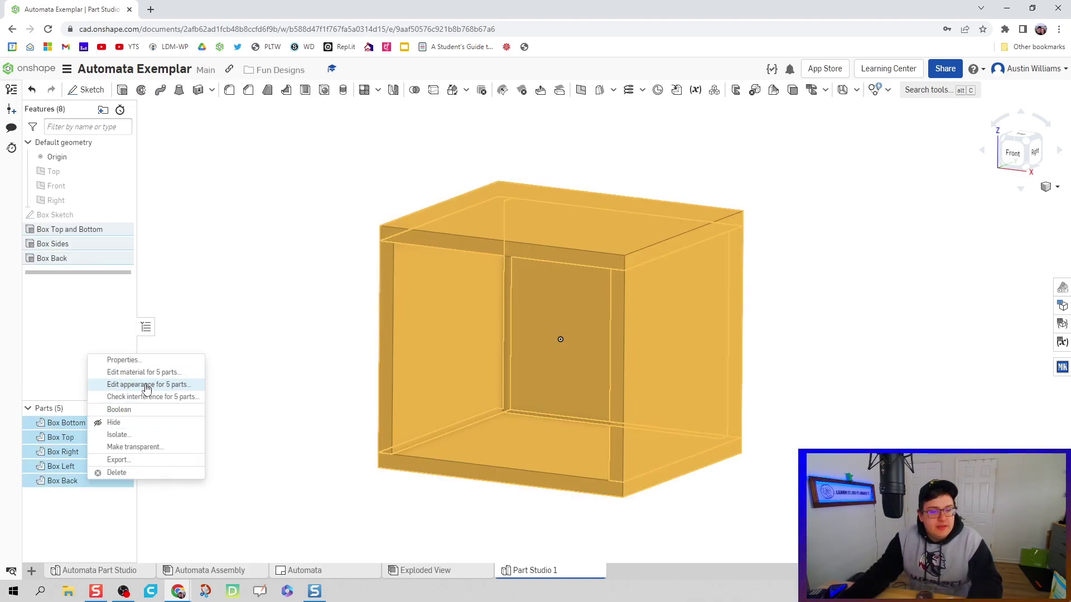
pyautogui.click(146, 383)
pyautogui.click(188, 403)
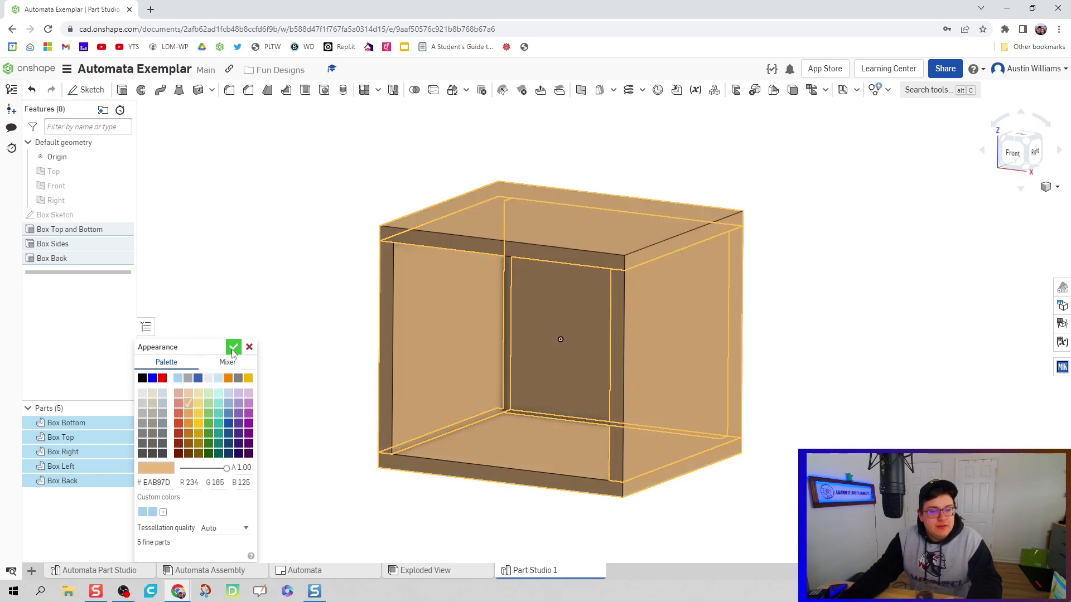
pyautogui.click(233, 347)
pyautogui.moveTo(295, 357)
pyautogui.mouseDown(button='right')
pyautogui.moveTo(289, 335)
pyautogui.moveTo(282, 364)
pyautogui.mouseUp(button='right')
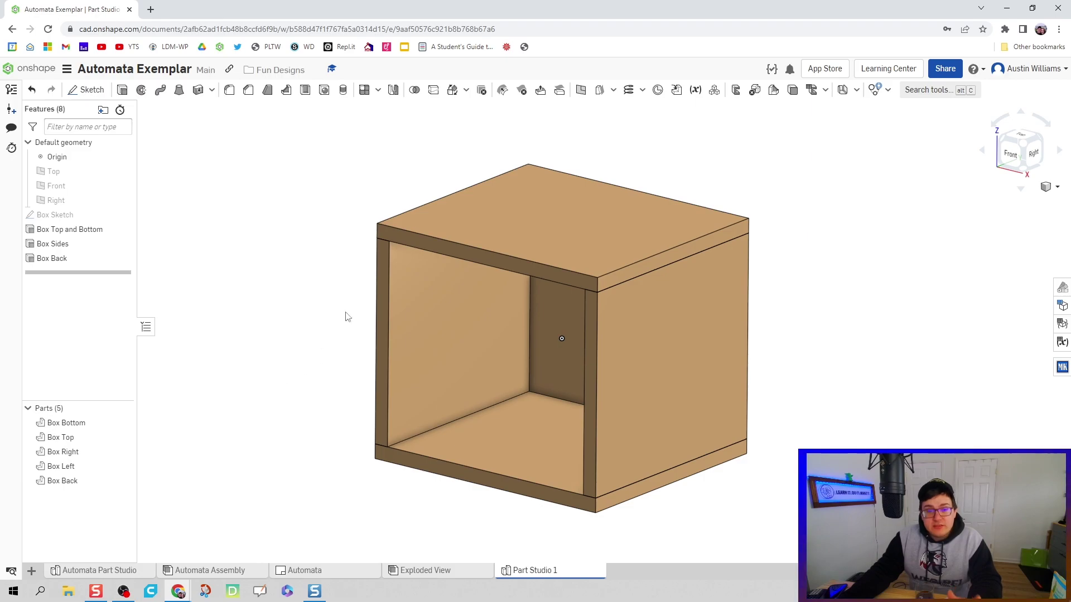
# Step: Select the box's top and bottom edges to inspect the individual panels
pyautogui.click(493, 251)
pyautogui.click(363, 197)
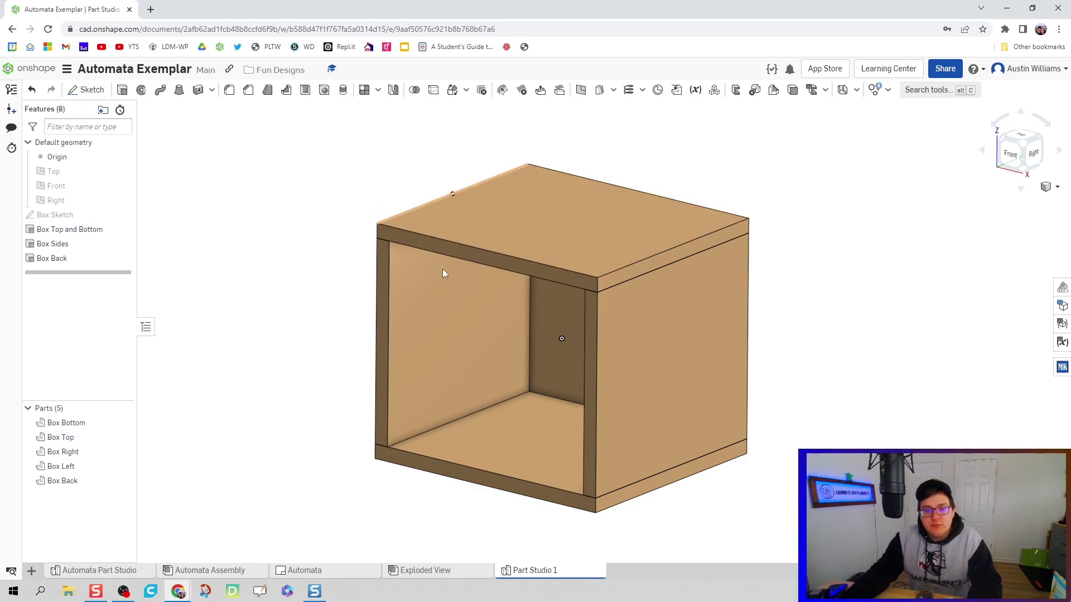
pyautogui.click(688, 244)
pyautogui.click(711, 468)
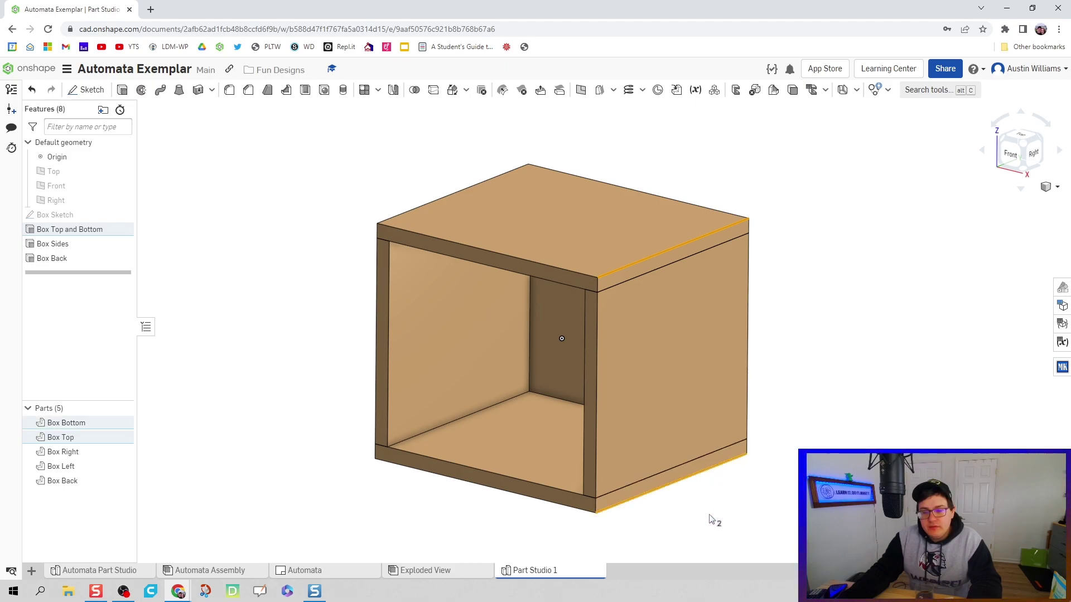
pyautogui.click(631, 557)
pyautogui.click(573, 509)
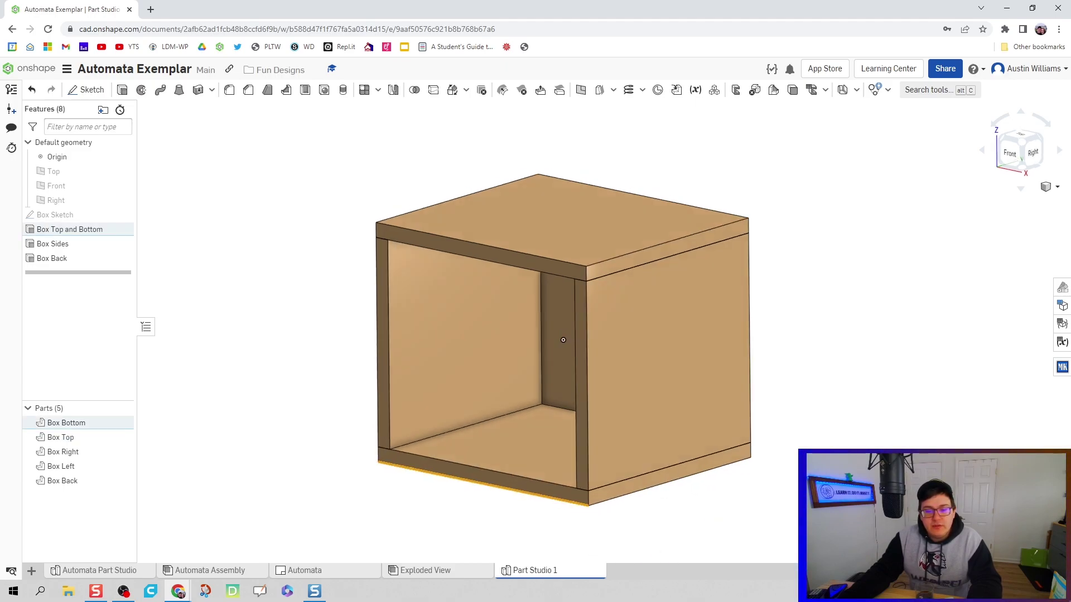
# Step: View the box from the right, front and top, then select features Box Sketch through Box Back
pyautogui.hotkey('shift', '4')
pyautogui.moveTo(708, 482); pyautogui.dragTo(686, 453, button='right')
pyautogui.moveTo(418, 437); pyautogui.dragTo(494, 450, button='right')
pyautogui.moveTo(900, 353); pyautogui.dragTo(315, 358, button='right')
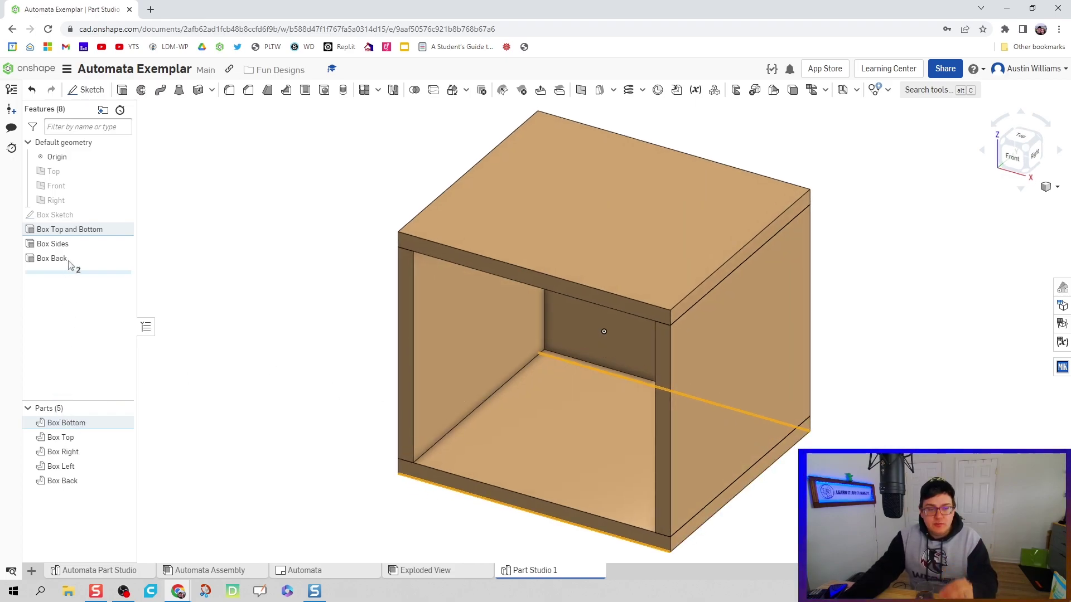
pyautogui.click(56, 214)
pyautogui.keyDown('shift'); pyautogui.click(55, 259); pyautogui.keyUp('shift')
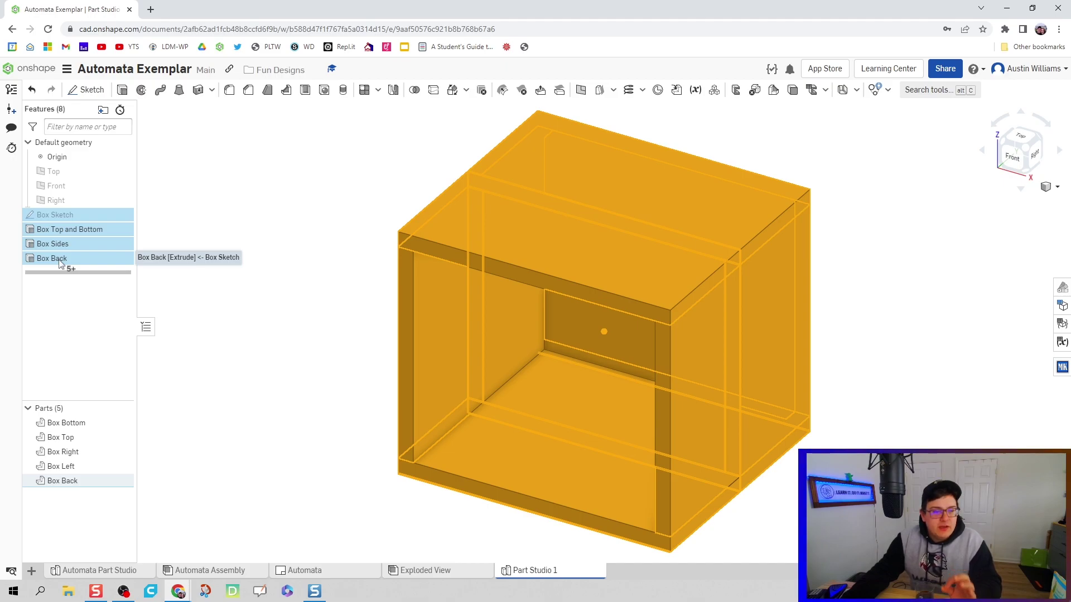
# Step: Add the selected box features to a new folder named 'Box Subassembly' and check its contents
pyautogui.rightClick(74, 269)
pyautogui.click(89, 277)
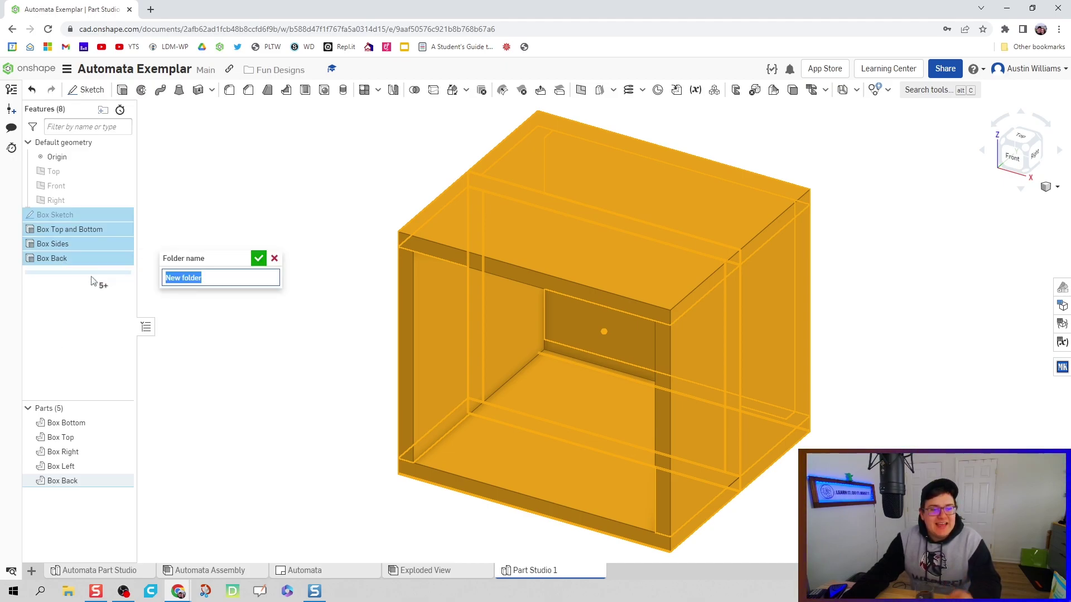
pyautogui.write('B')
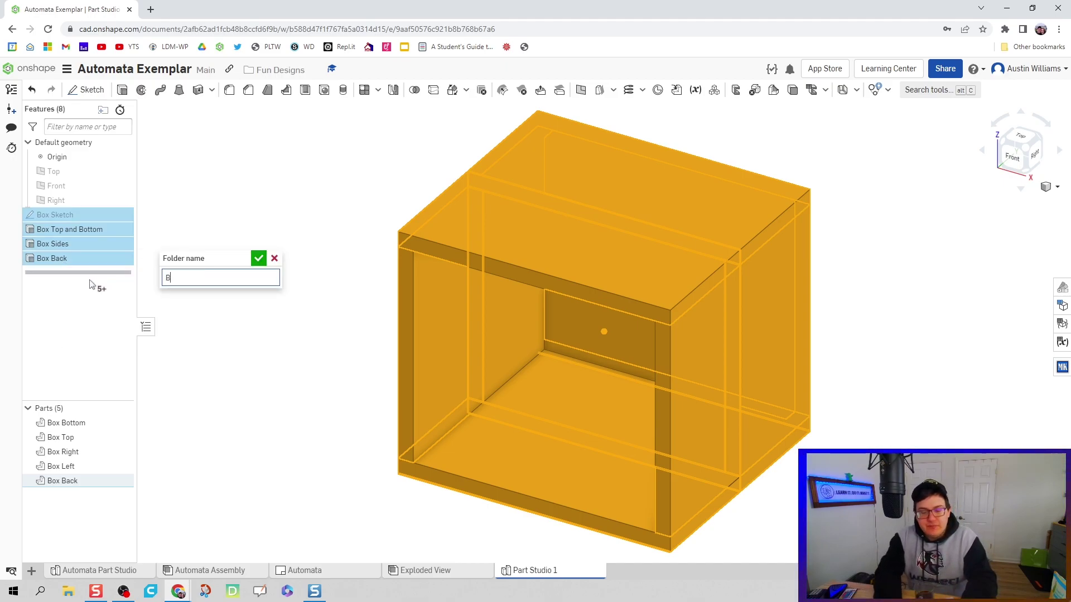
pyautogui.write('ox Subas')
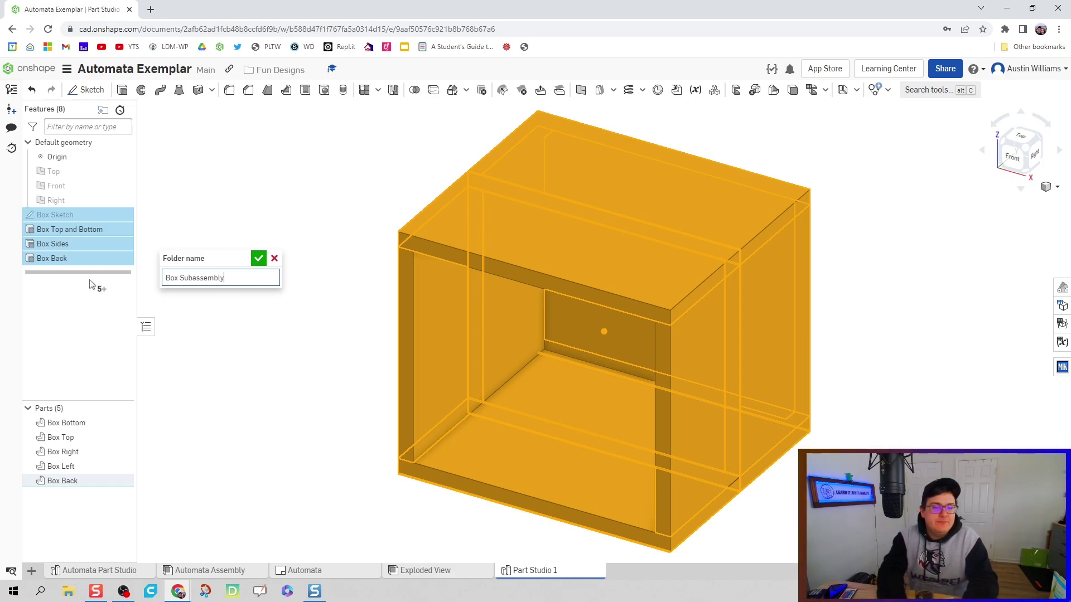
pyautogui.write('sembly')
pyautogui.press('Return')
pyautogui.click(201, 272)
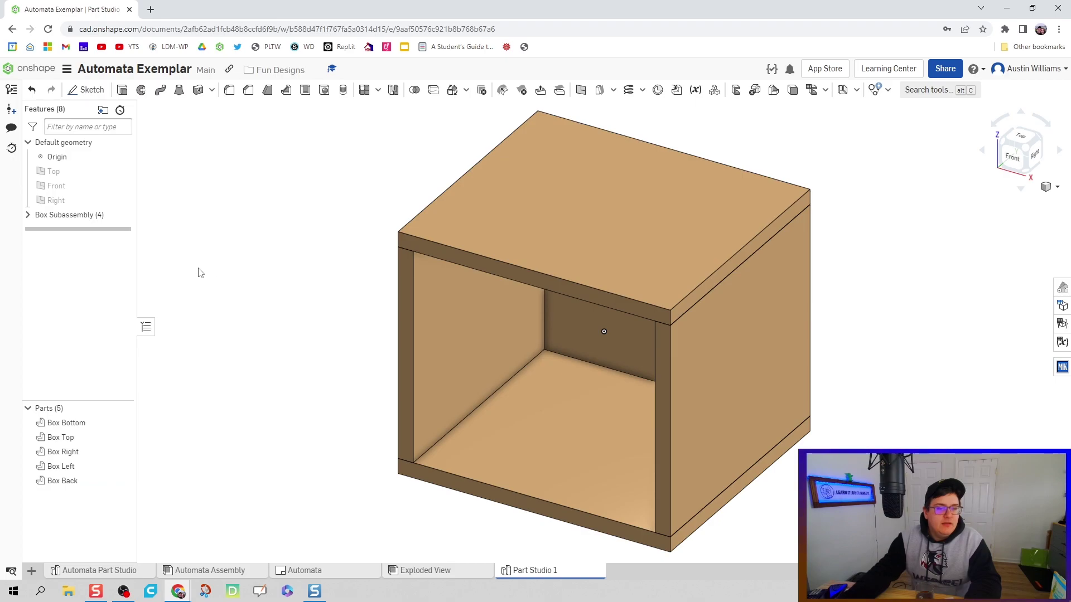
pyautogui.click(48, 217)
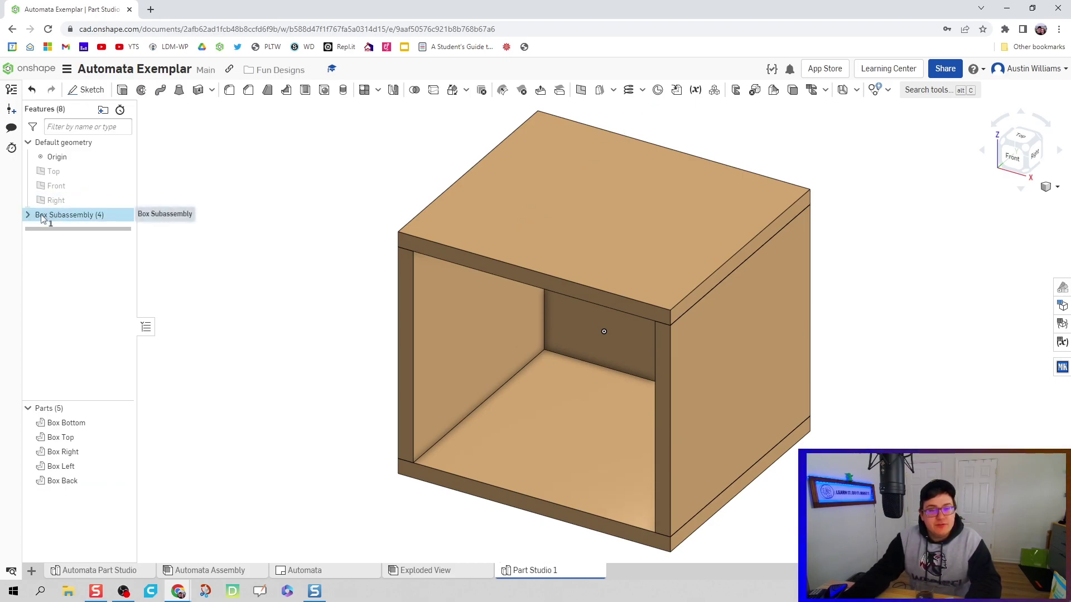
pyautogui.click(27, 216)
pyautogui.click(26, 218)
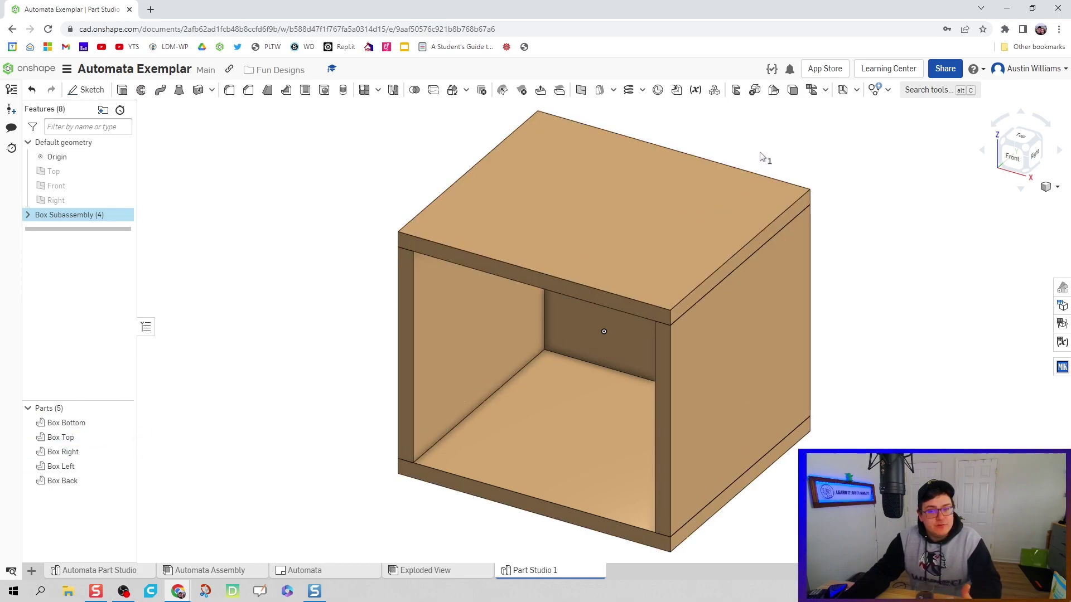
# Step: Create a composite part 'Box Subassembly' from Box Bottom through Box Back and drag it toward the folder
pyautogui.click(714, 91)
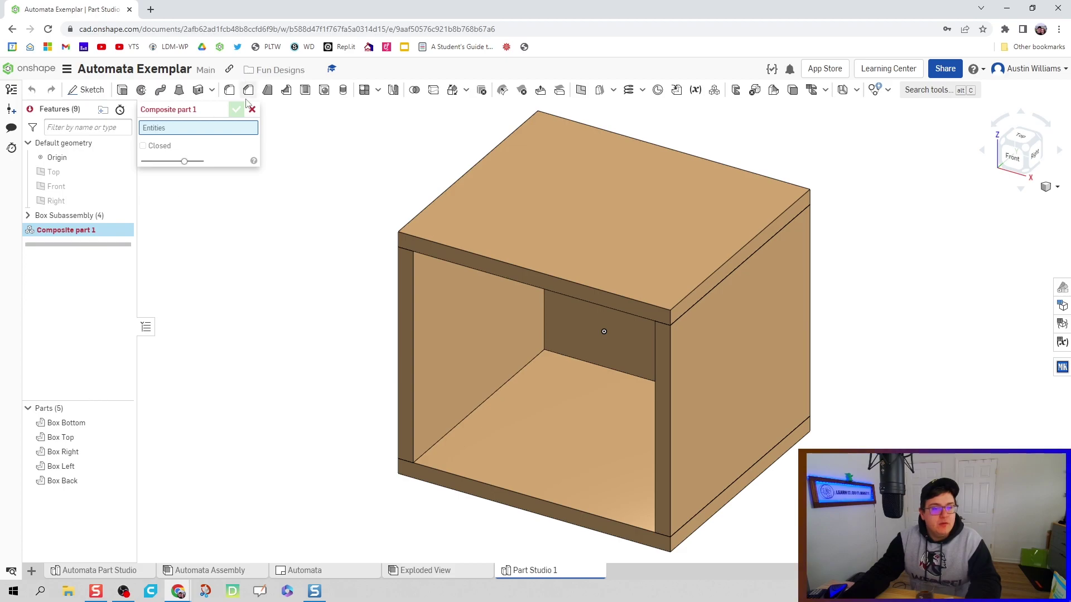
pyautogui.click(210, 113)
pyautogui.write('B')
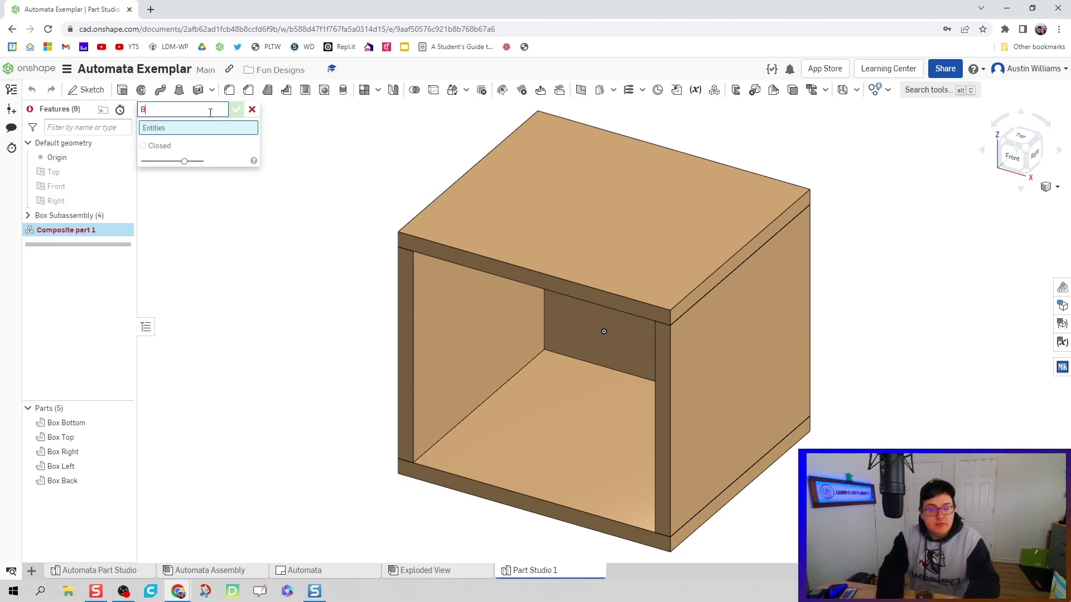
pyautogui.write('ox Subassembly')
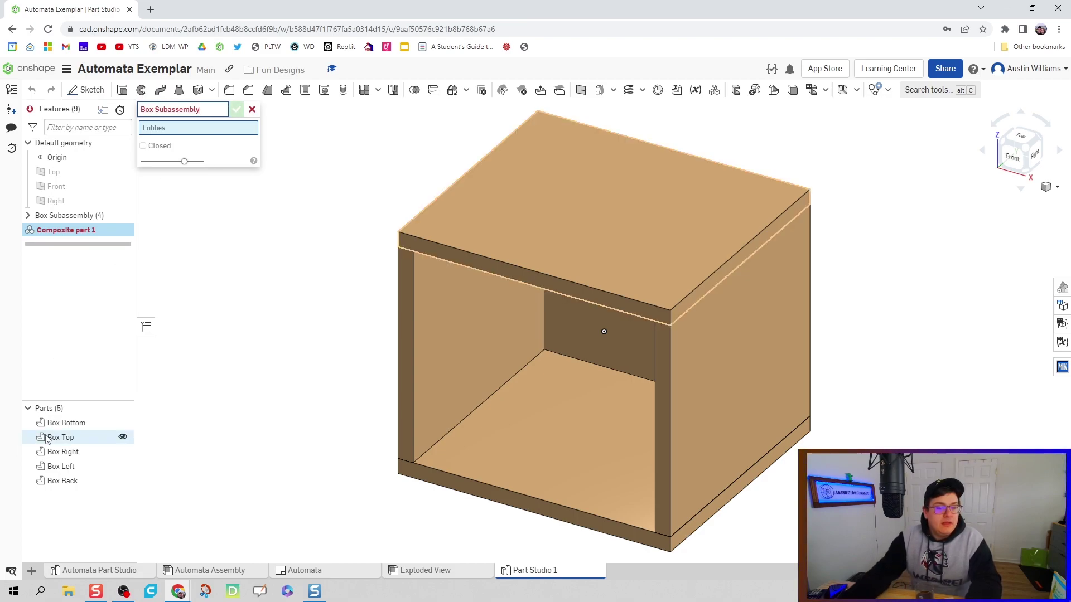
pyautogui.click(66, 423)
pyautogui.keyDown('shift'); pyautogui.click(72, 484); pyautogui.keyUp('shift')
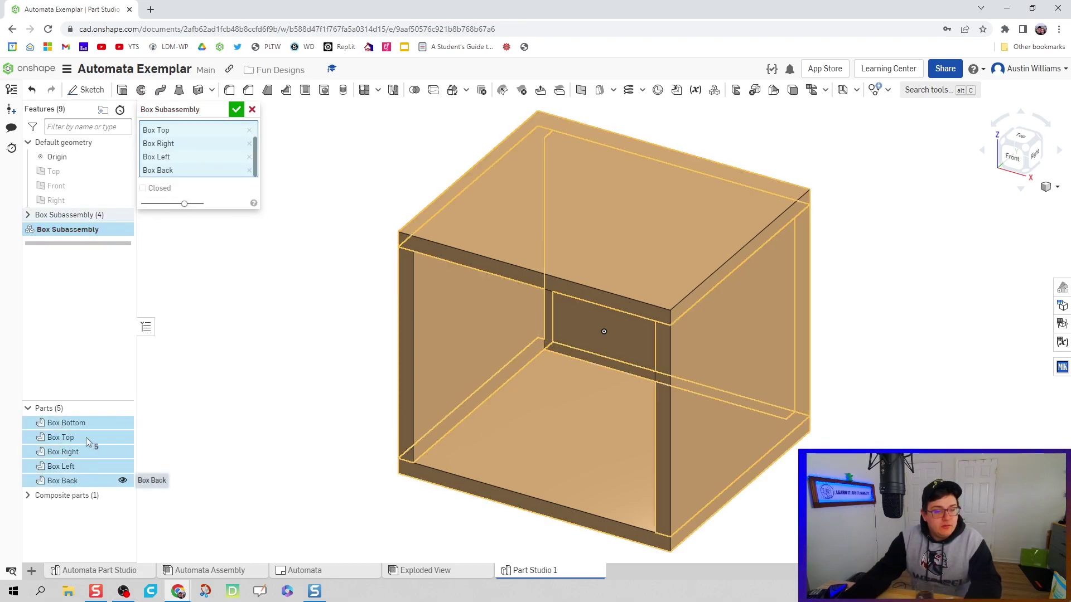
pyautogui.click(240, 110)
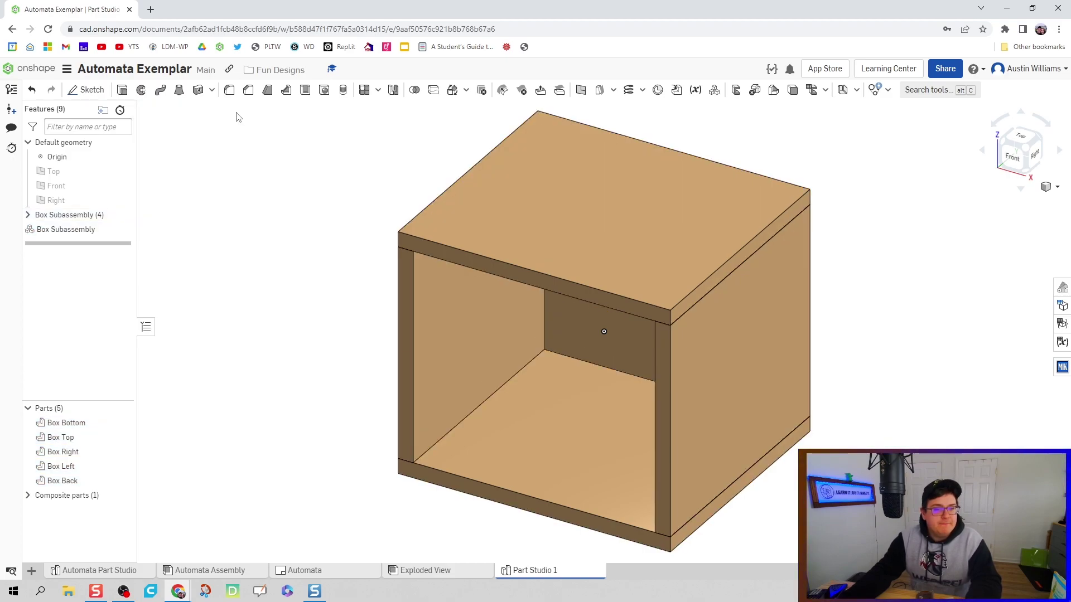
pyautogui.click(29, 215)
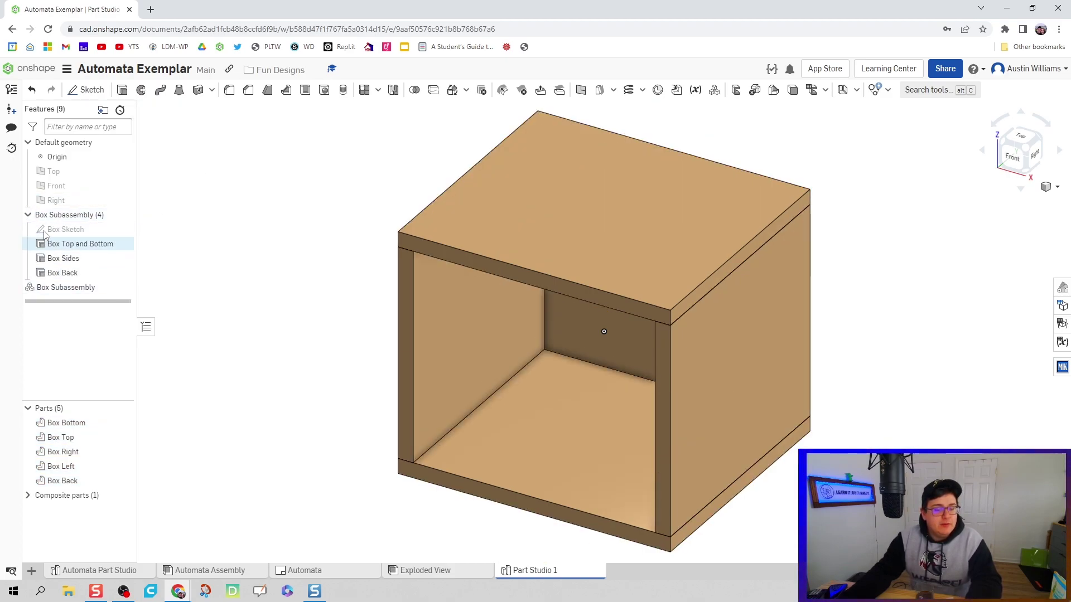
pyautogui.moveTo(51, 289); pyautogui.dragTo(80, 281)
# Step: Drop the composite feature under Box Back in the folder and collapse the Parts list
pyautogui.click(29, 216)
pyautogui.press('Up')
pyautogui.press('Up')
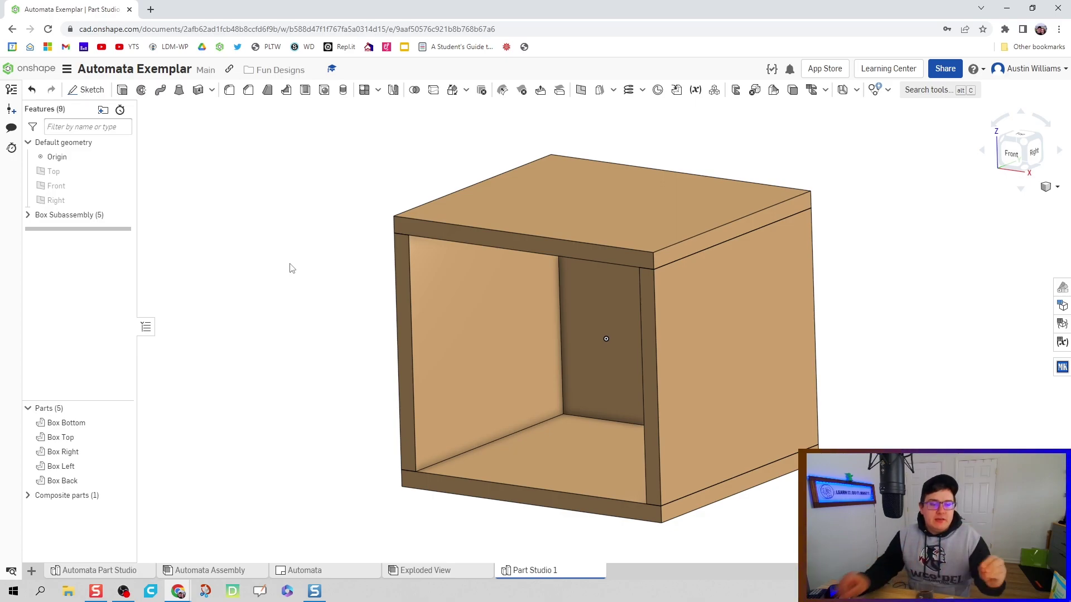
pyautogui.click(27, 407)
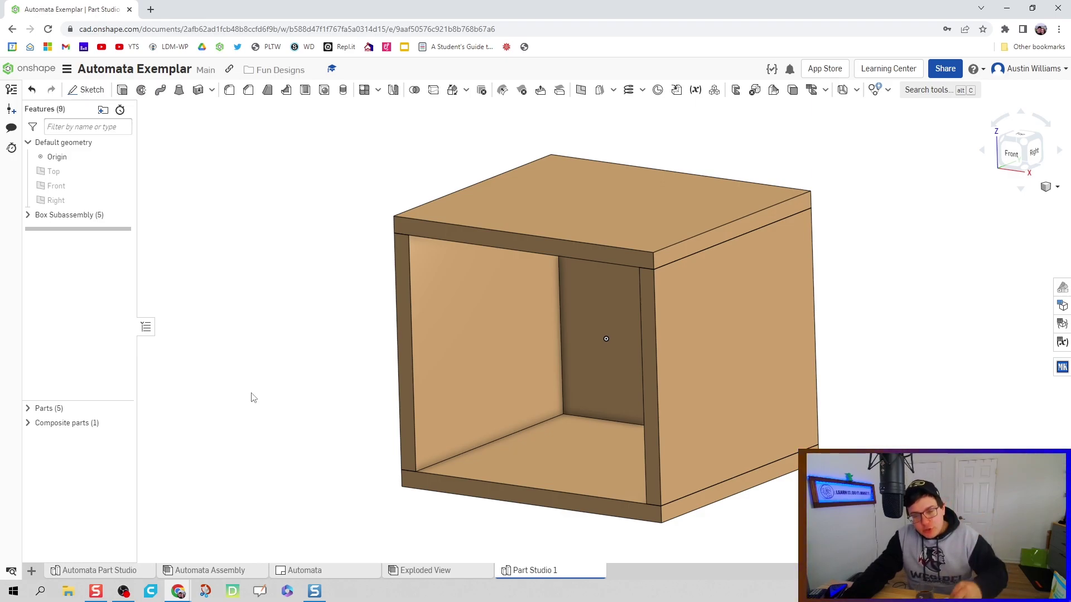
pyautogui.moveTo(270, 394); pyautogui.dragTo(289, 411, button='right')
# Step: Rename the Part Studio 1 tab to 'Automata YouTube Day 78-82'
pyautogui.rightClick(310, 428)
pyautogui.rightClick(523, 584)
pyautogui.click(496, 550)
pyautogui.rightClick(516, 571)
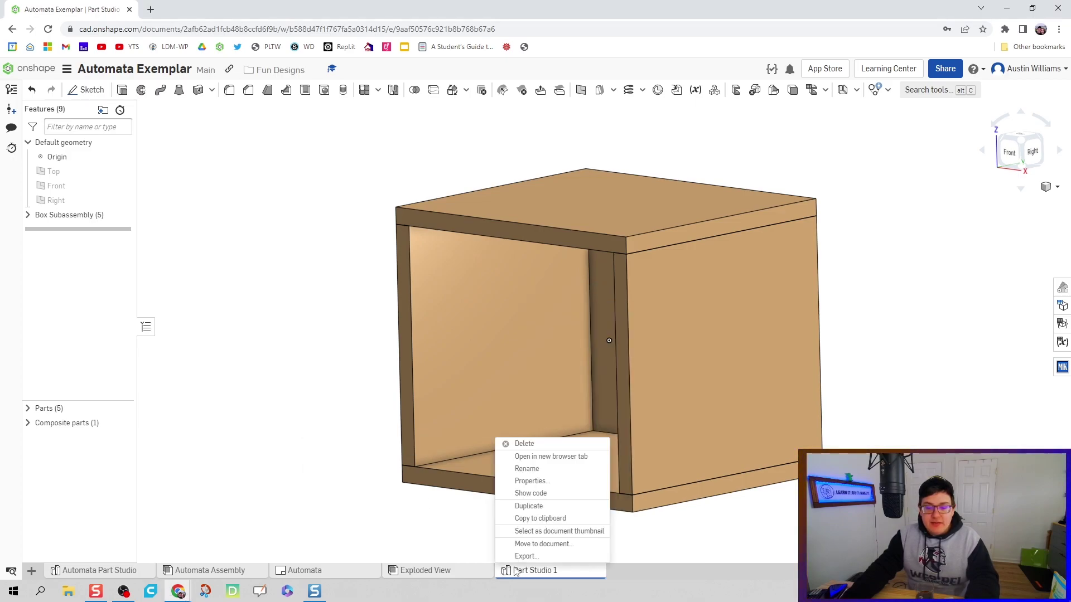
pyautogui.click(546, 469)
pyautogui.write('Box A')
pyautogui.press('BackSpace')
pyautogui.press('BackSpace')
pyautogui.press('BackSpace')
pyautogui.press('BackSpace')
pyautogui.press('BackSpace')
pyautogui.write('Automata YouTube Day')
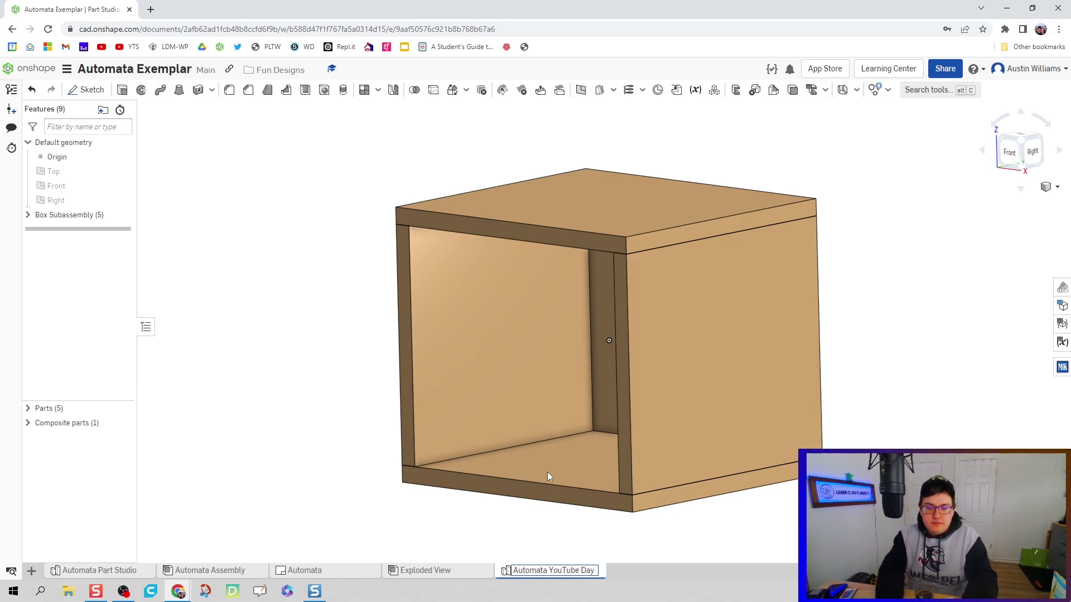
pyautogui.write(' 78')
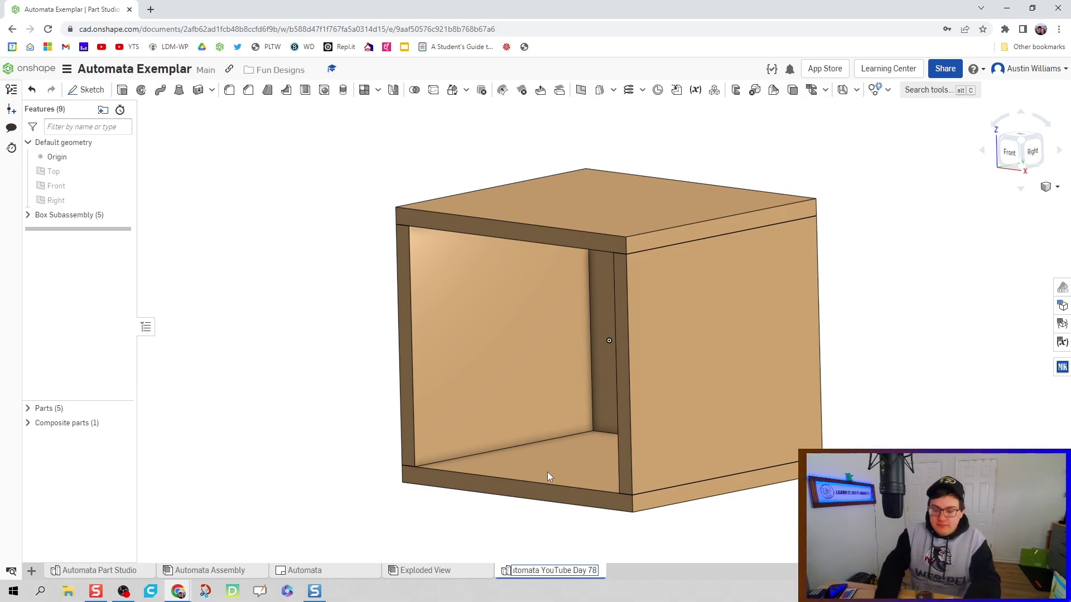
pyautogui.write('-')
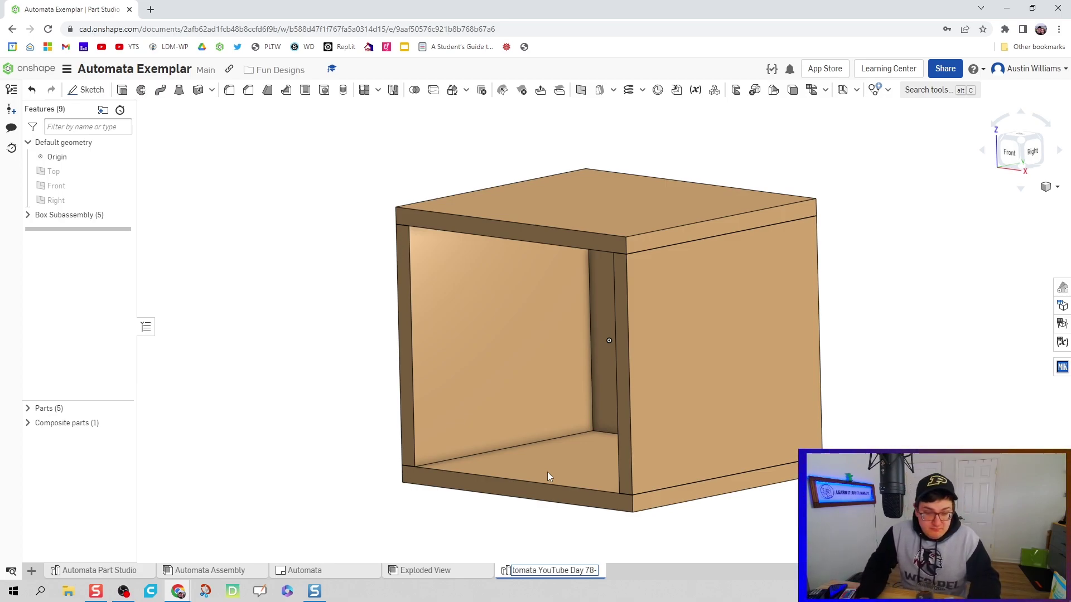
pyautogui.write('82')
pyautogui.press('Return')
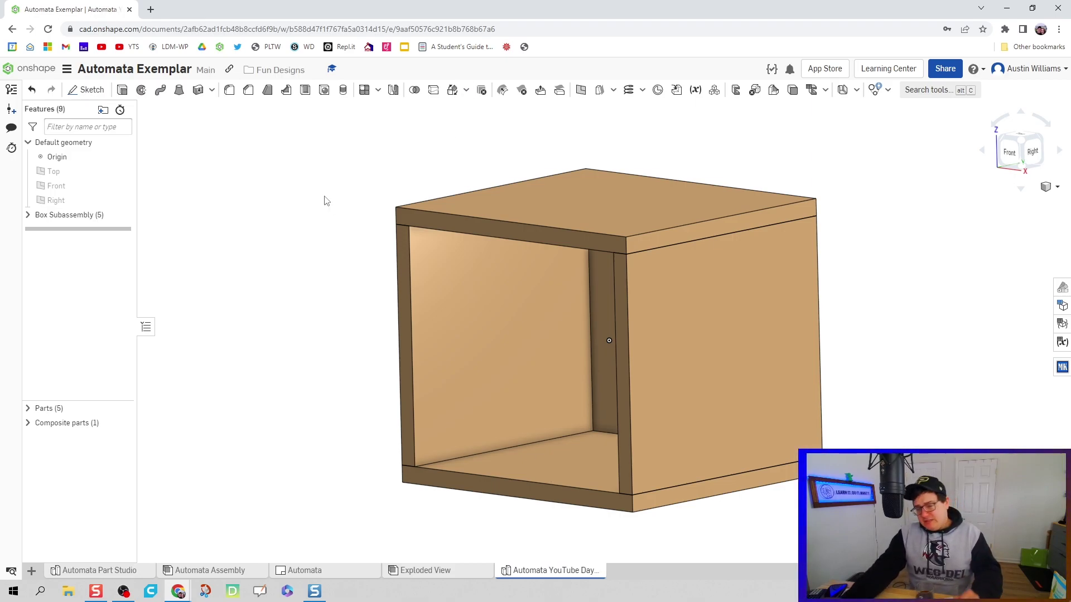